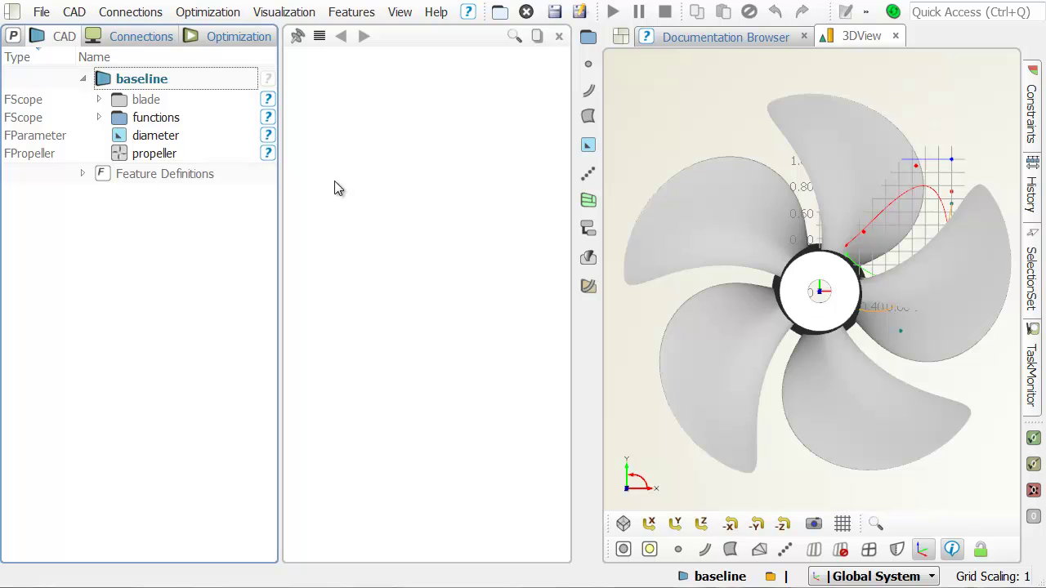
Hide the propeller and create a new F-Spline named camberline
left_click(120, 155)
left_click(120, 153)
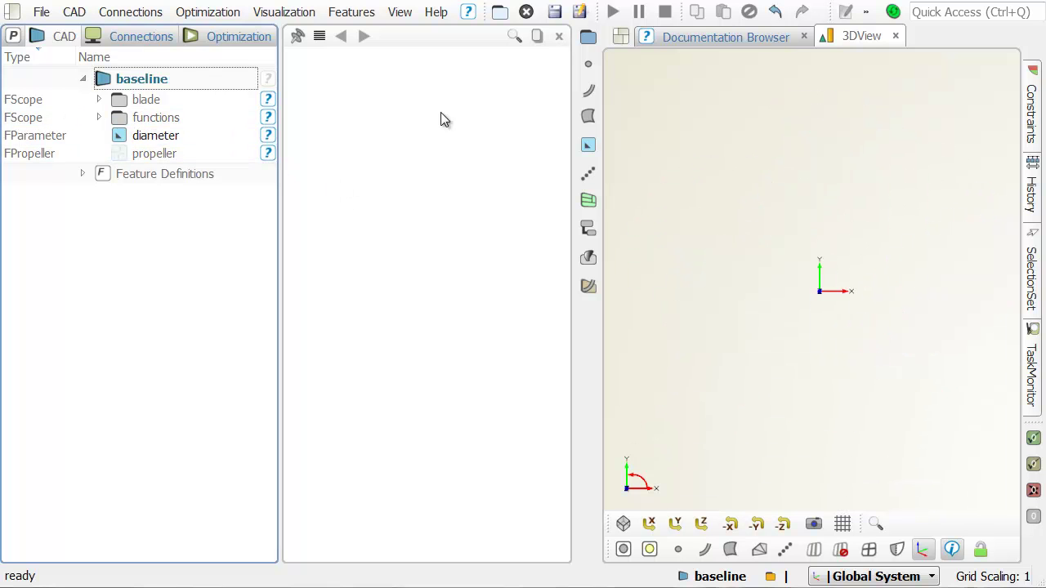
left_click(587, 92)
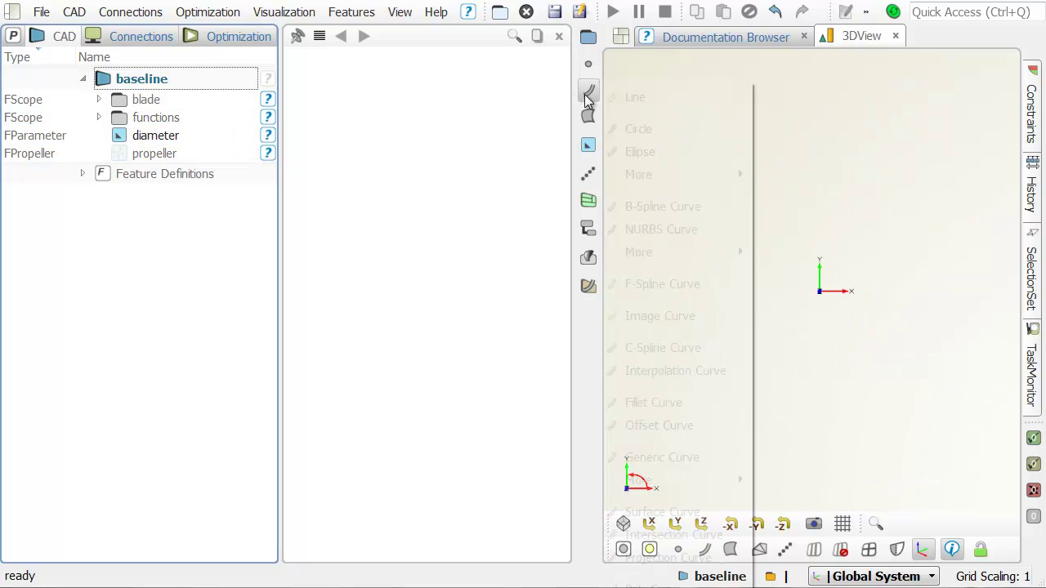
left_click(665, 287)
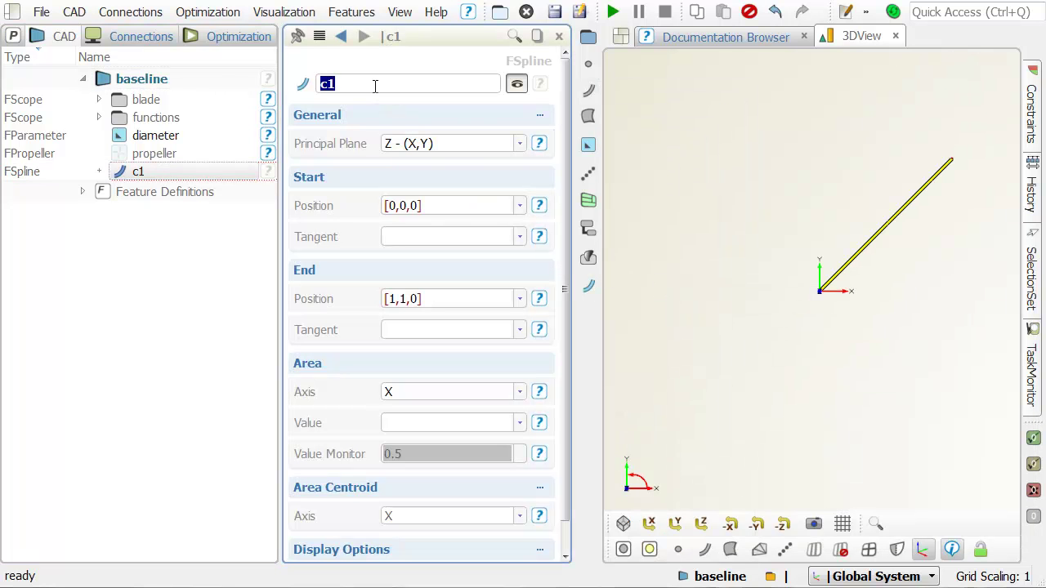
type("camberline")
Turn the start tangent of 30 into a parameter named camberline_Tangent_Start
left_click(431, 235)
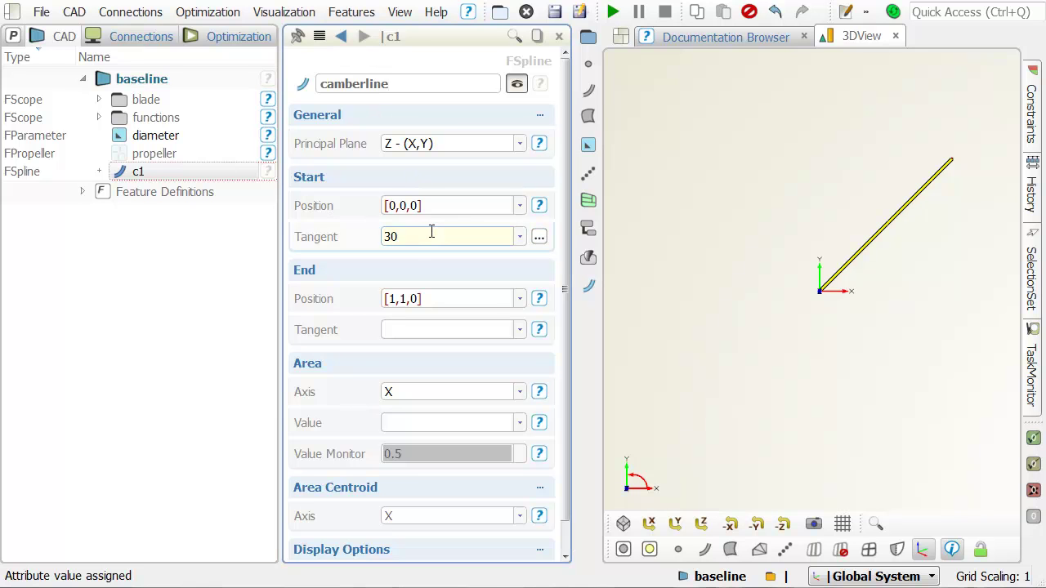
right_click(431, 237)
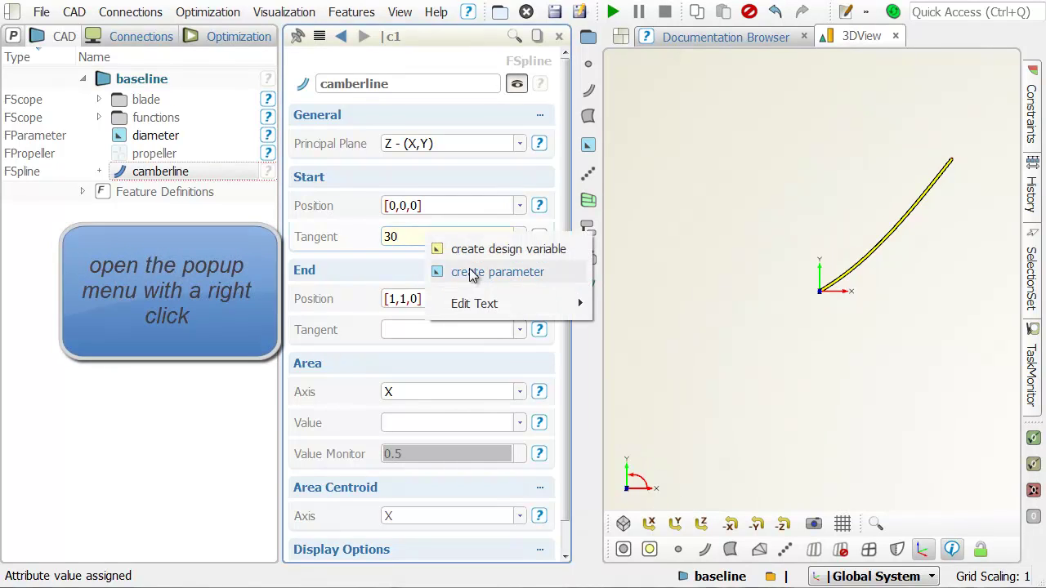
left_click(482, 272)
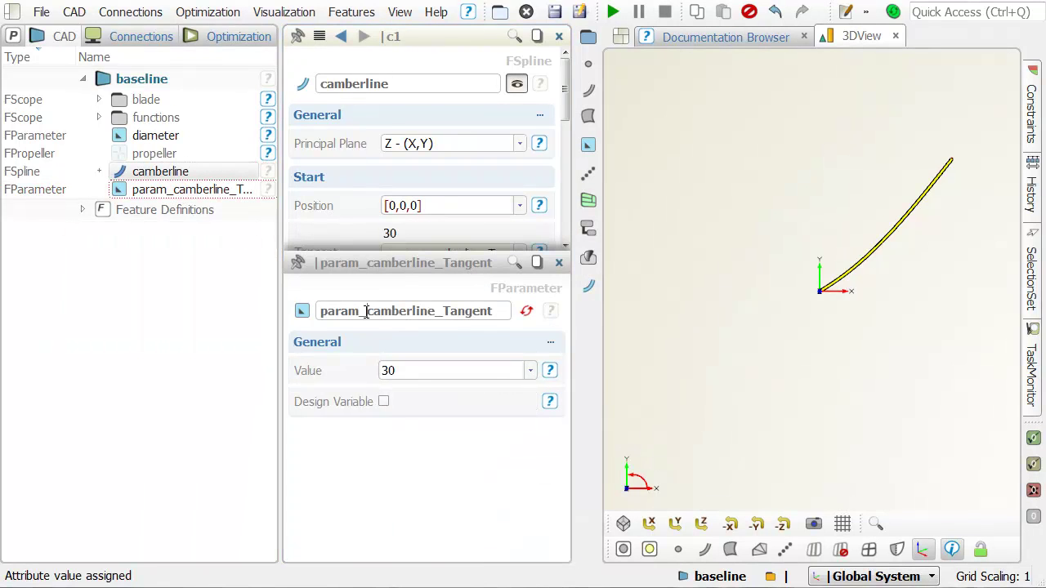
left_click_drag(366, 312, 319, 311)
key("BackSpace")
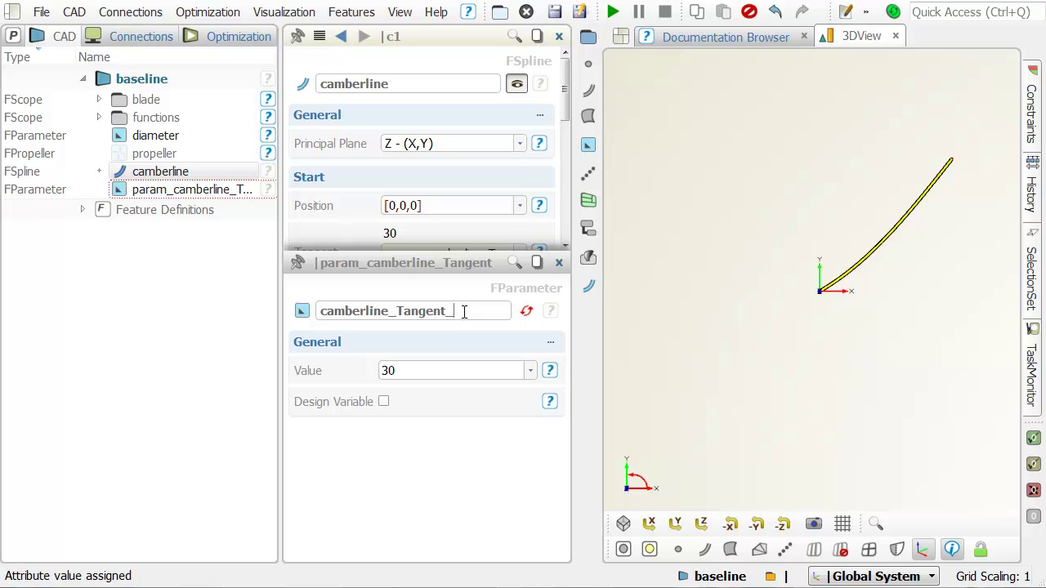
key("Return")
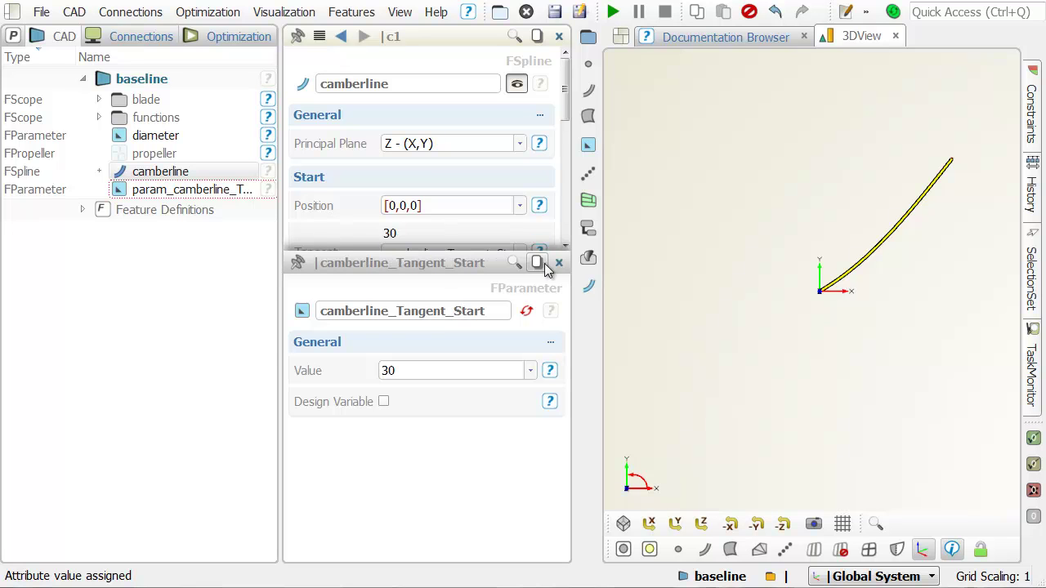
left_click(559, 262)
Set the camberline end position to [1,0,0] and fit it in view
left_click(400, 330)
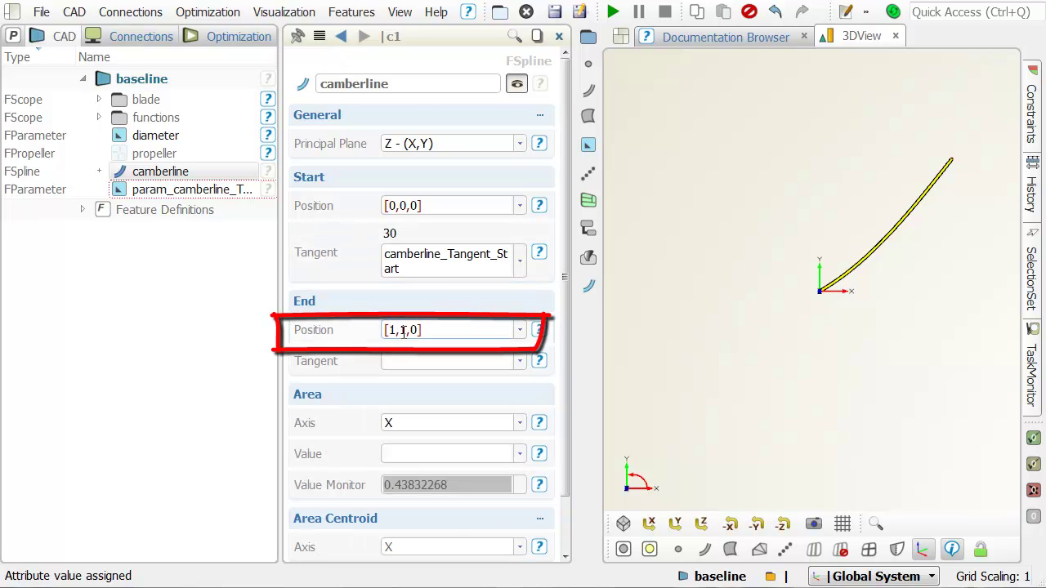
key("Delete")
type("0")
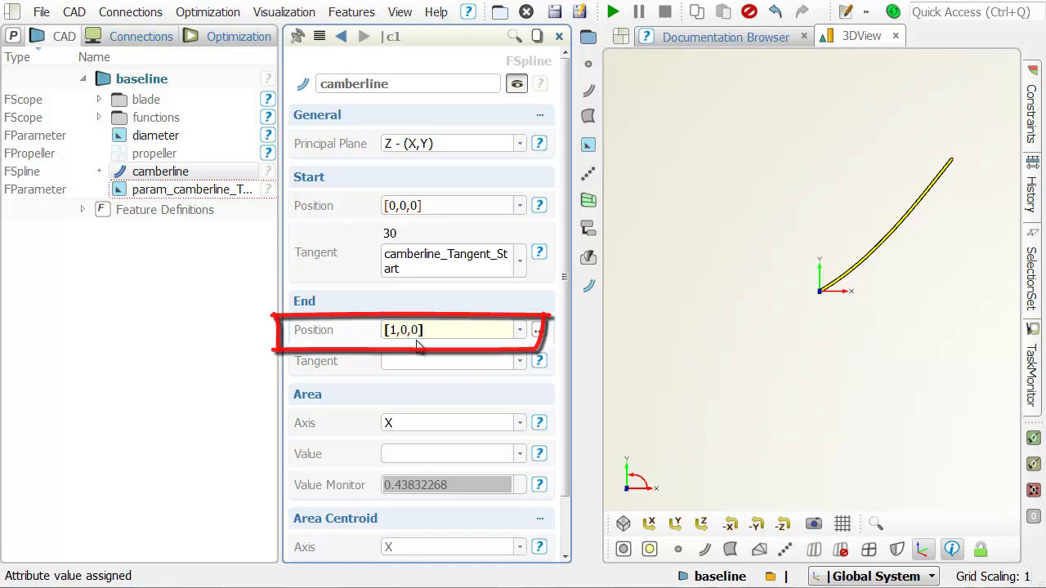
key("Return")
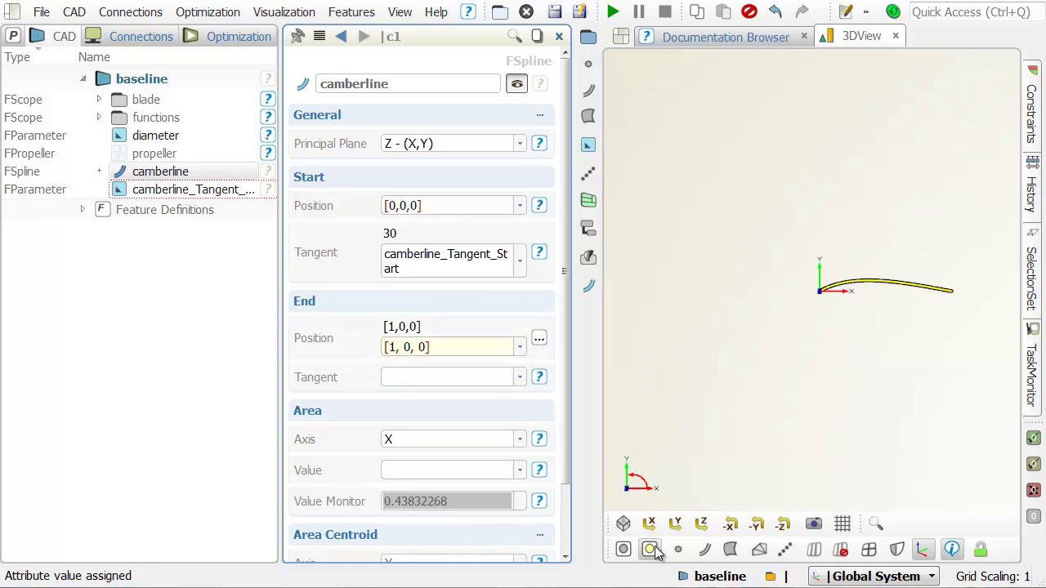
left_click(652, 550)
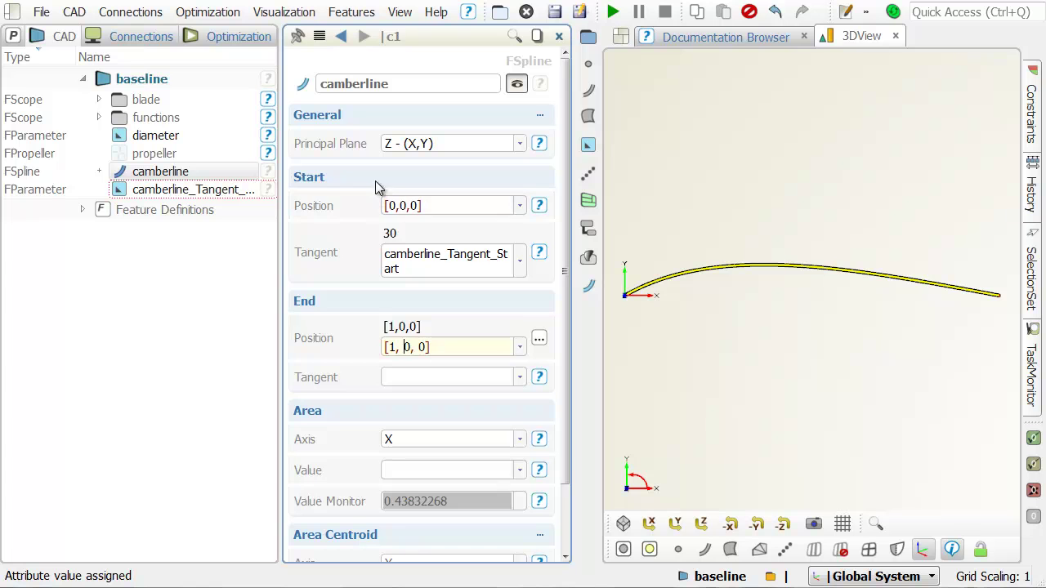
Create another F-Spline with start tangent 90 and name it thickness
left_click(249, 177)
left_click(663, 204)
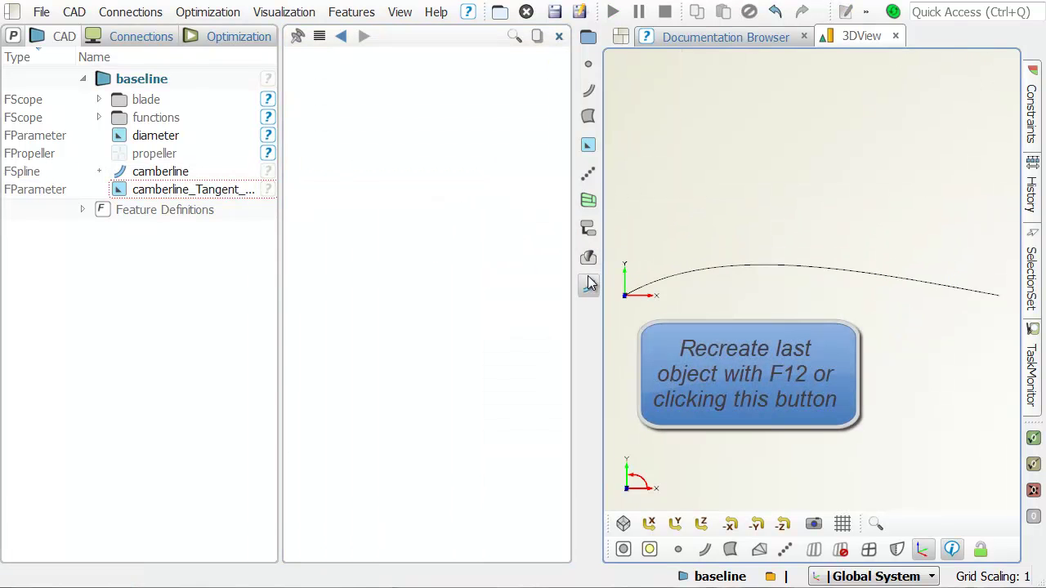
left_click(589, 286)
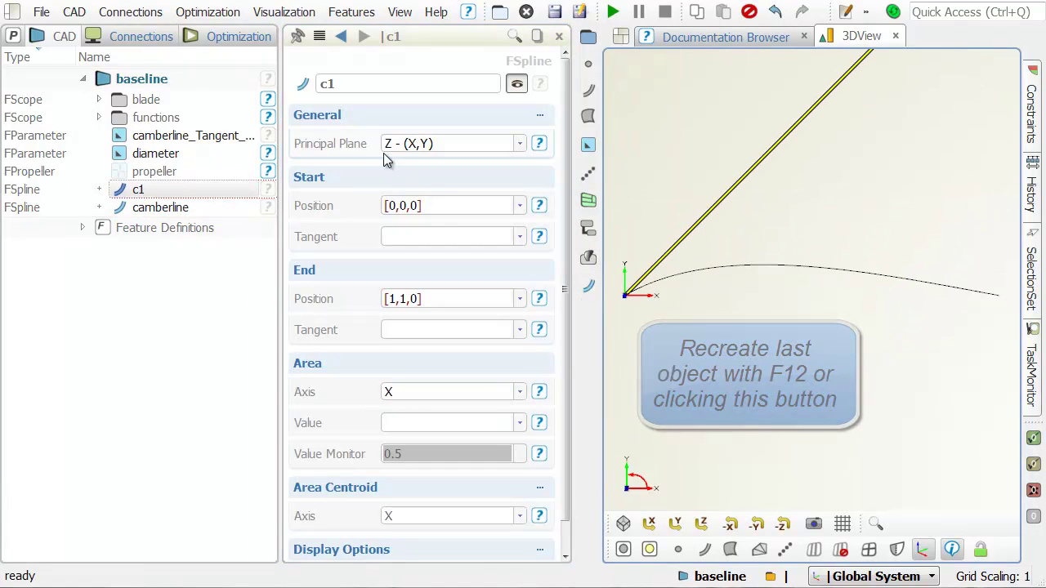
left_click(404, 236)
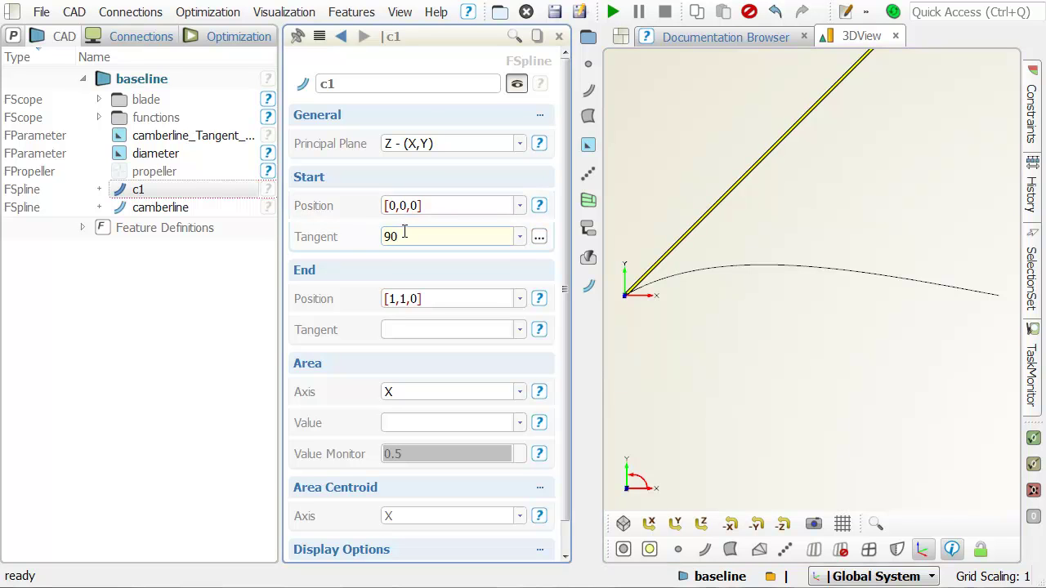
left_click(404, 83)
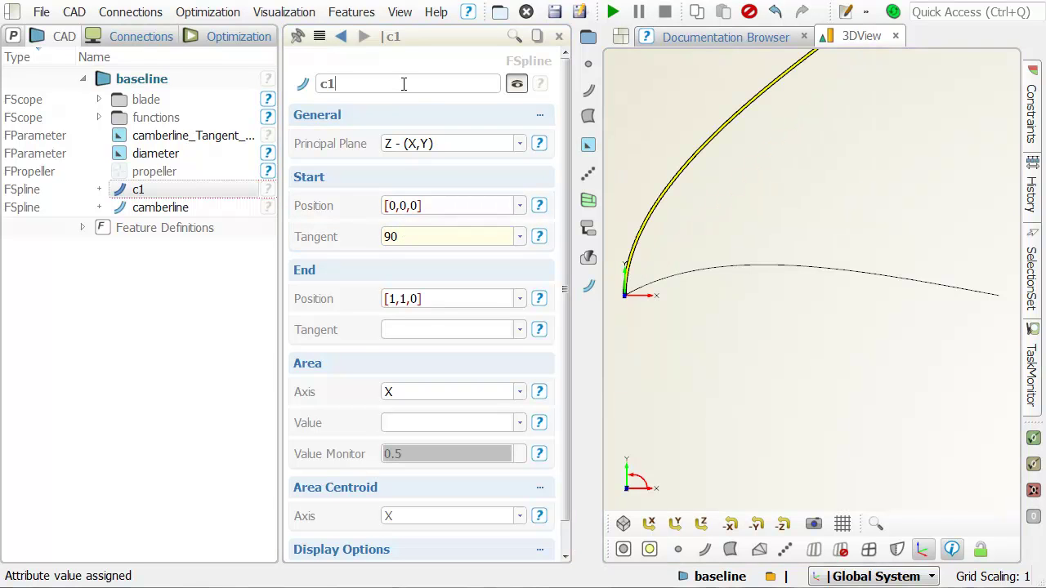
double_click(403, 83)
type("thickness")
key("Return")
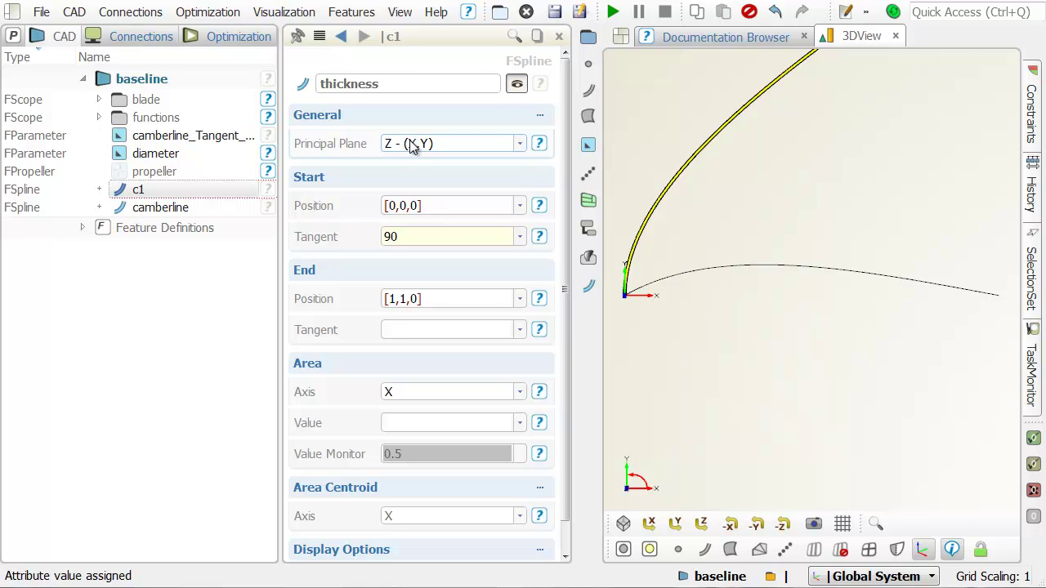
Turn the thickness start tangent into a parameter named thickness_Tangent_Start
left_click(412, 234)
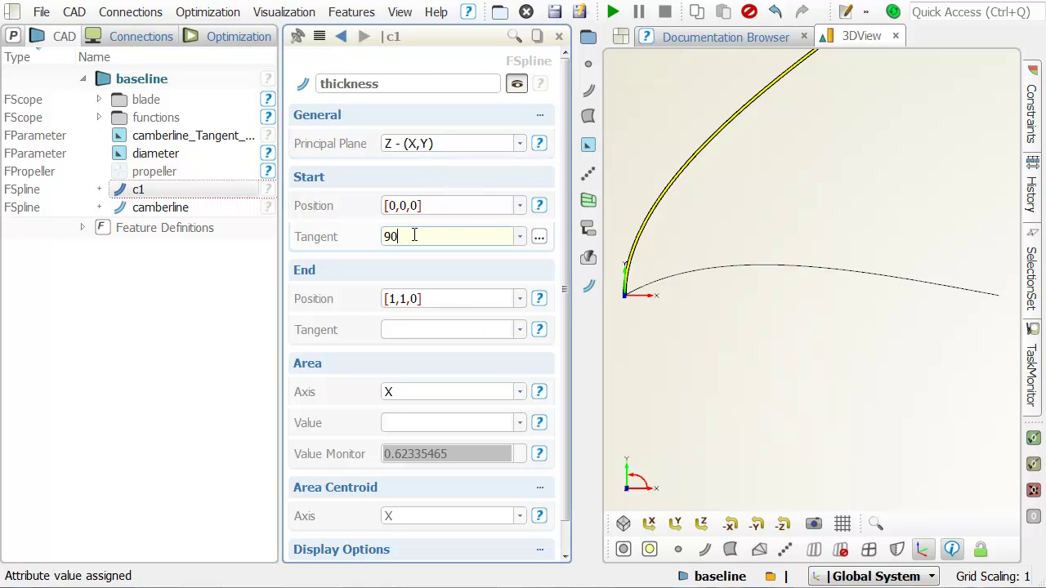
right_click(414, 235)
left_click(464, 274)
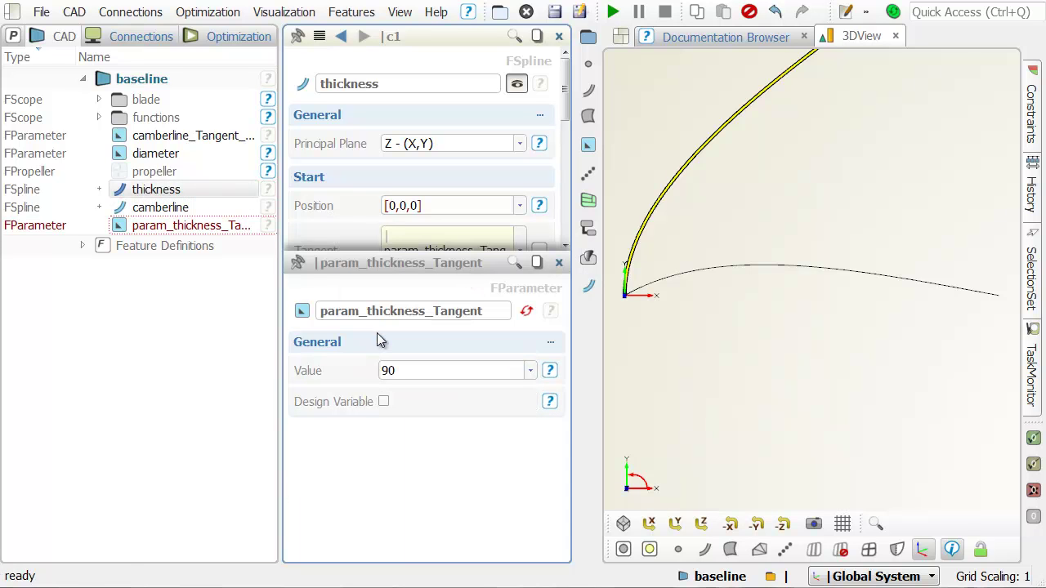
left_click_drag(368, 308, 320, 310)
key("BackSpace")
left_click(464, 313)
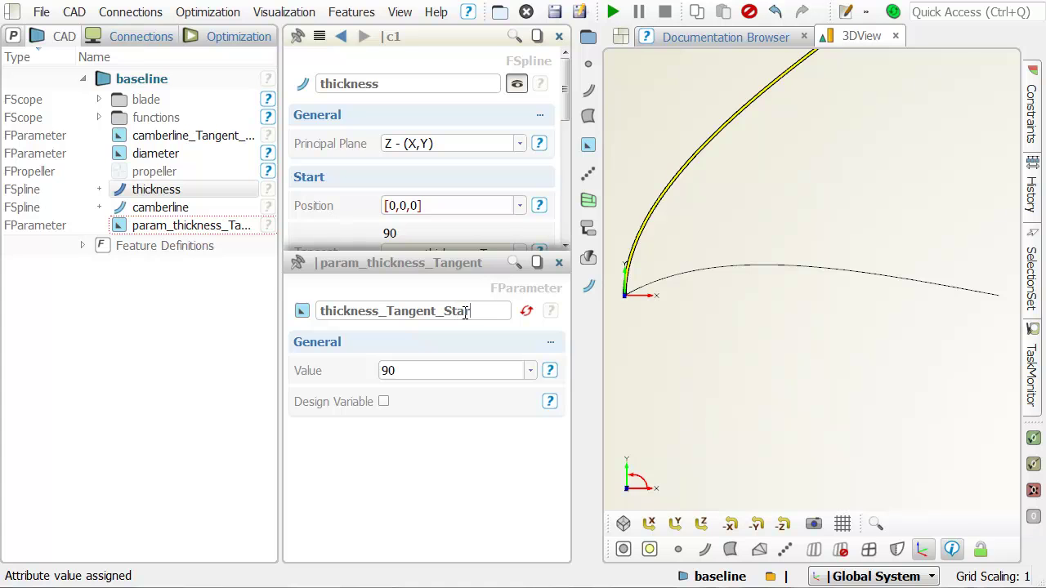
left_click(560, 263)
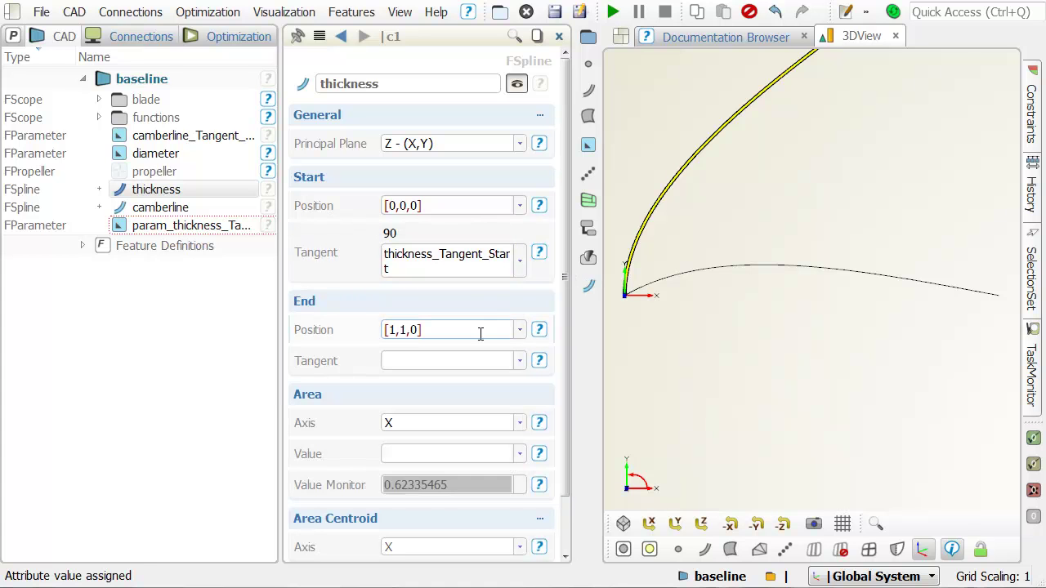
Set the thickness spline's end position to [1,0.01,0]
left_click(401, 328)
type("0.")
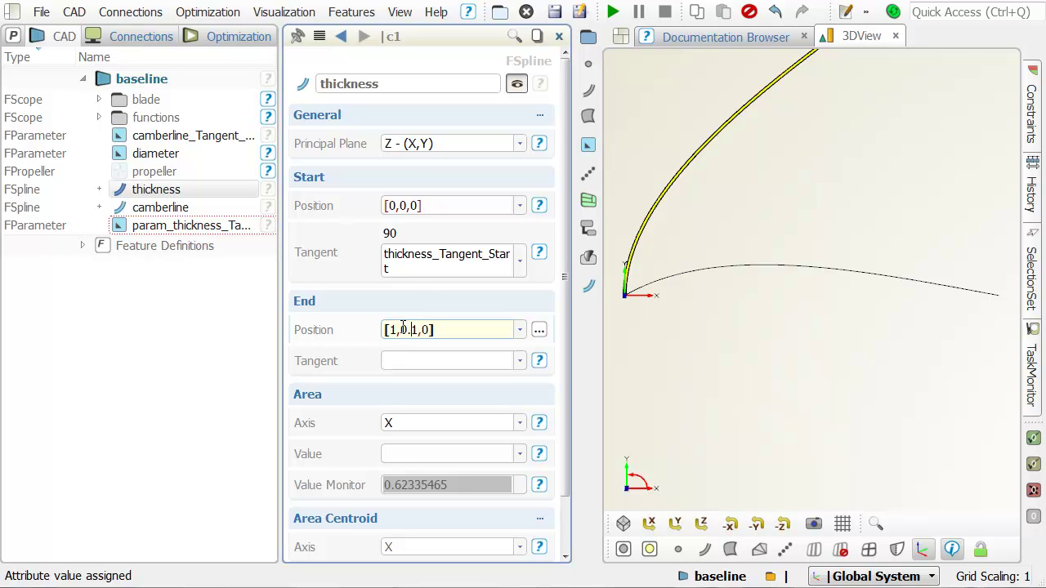
type("0")
key("Return")
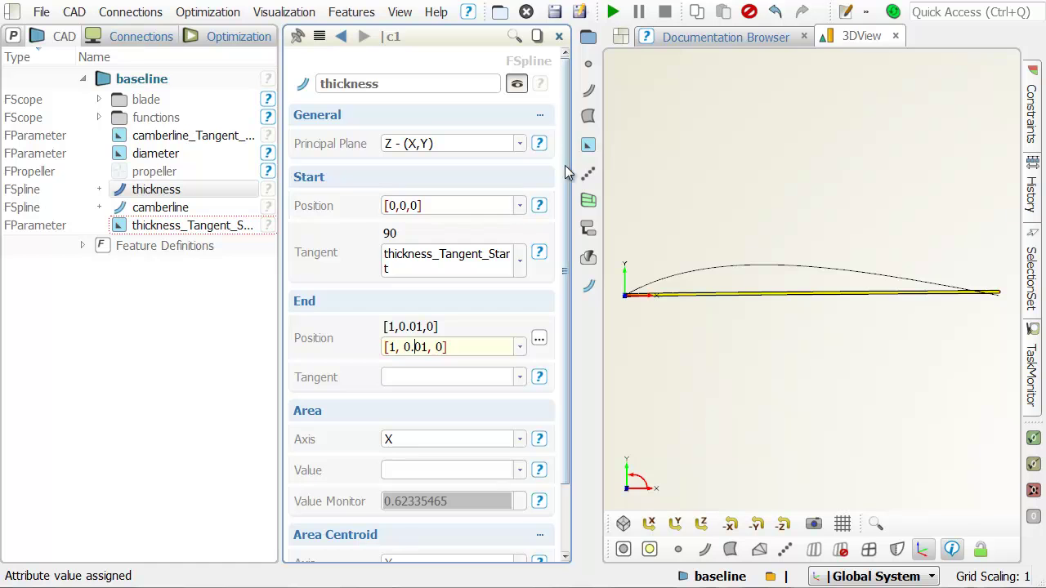
Create a new parameter named Area with value 0.1
left_click(587, 145)
left_click(649, 152)
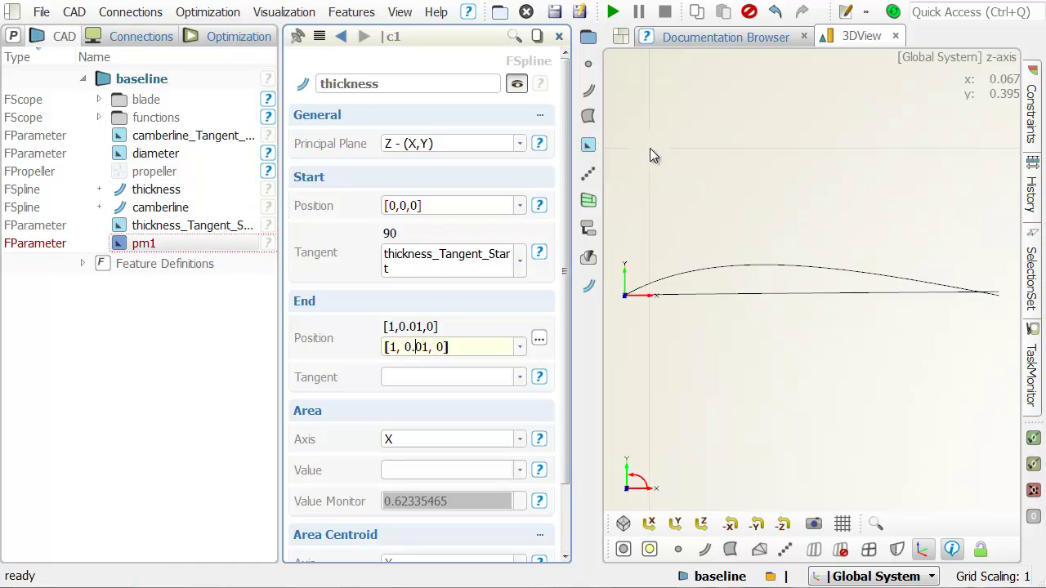
double_click(441, 84)
type("Area")
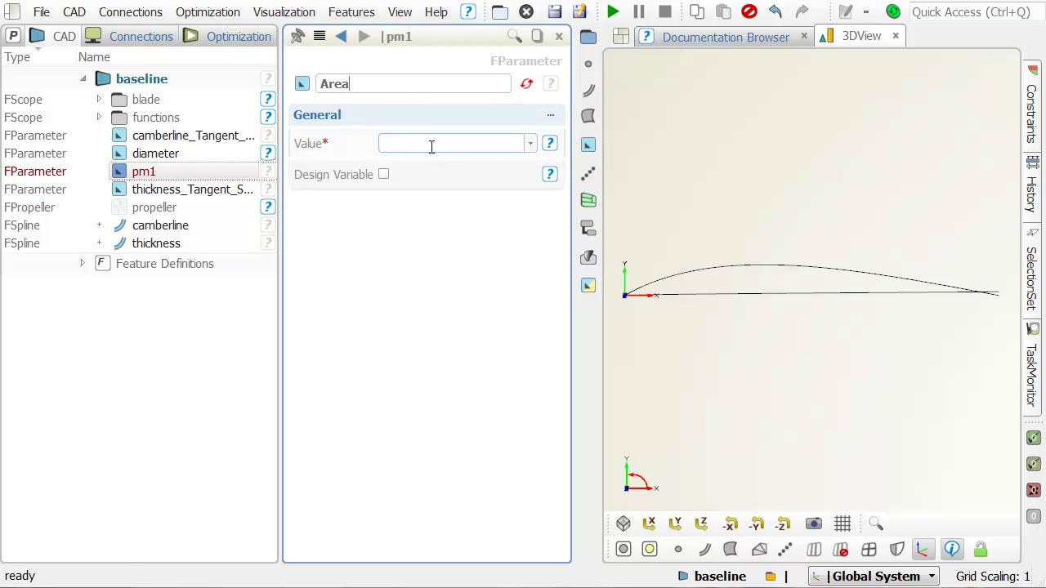
key("Return")
left_click(431, 147)
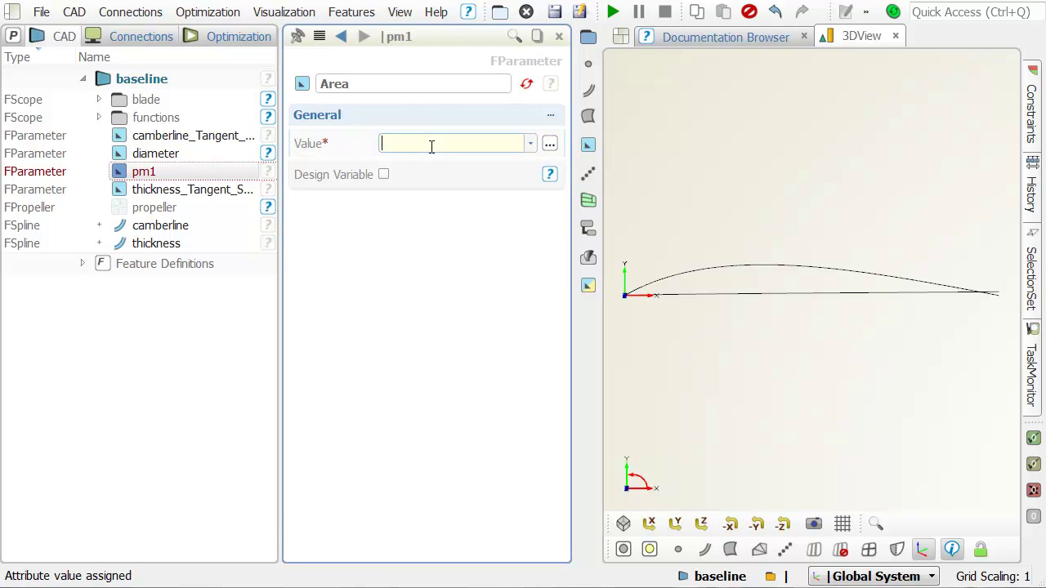
type("0.1")
key("Return")
Set the thickness spline's area value to Area / 2
left_click(181, 242)
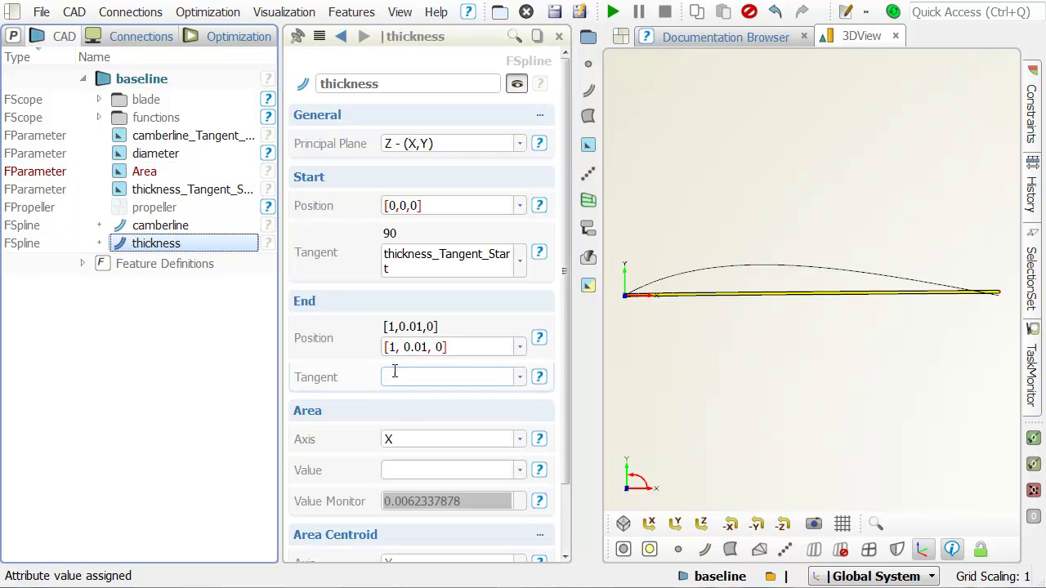
left_click(414, 462)
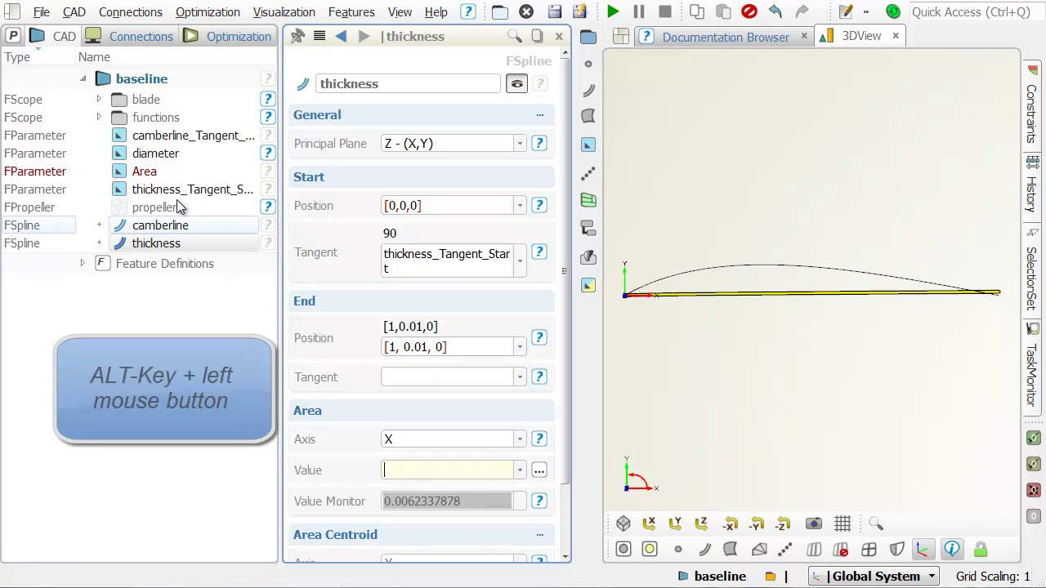
left_click(144, 172, "alt")
type("/ ")
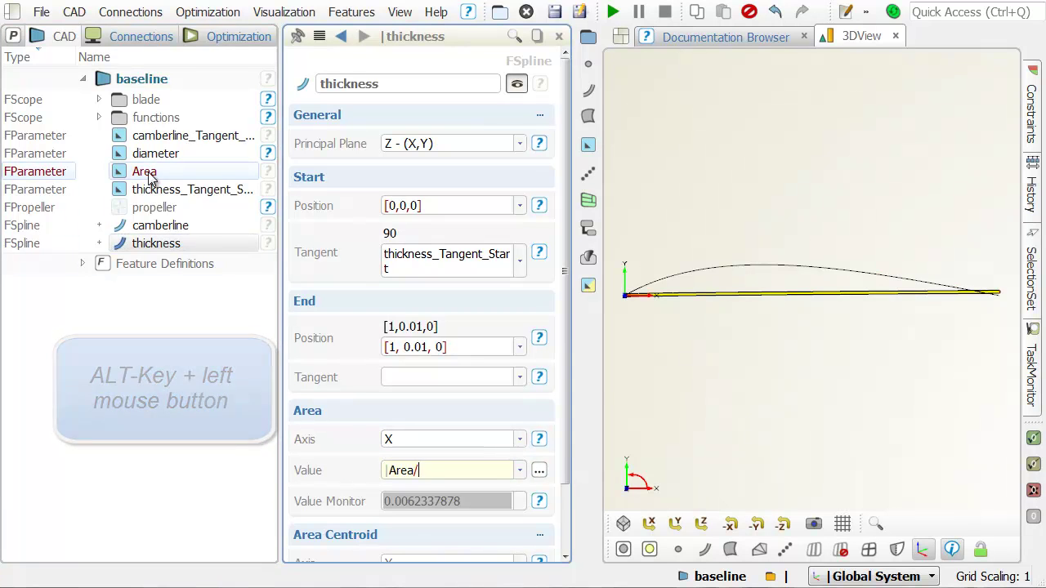
type("2")
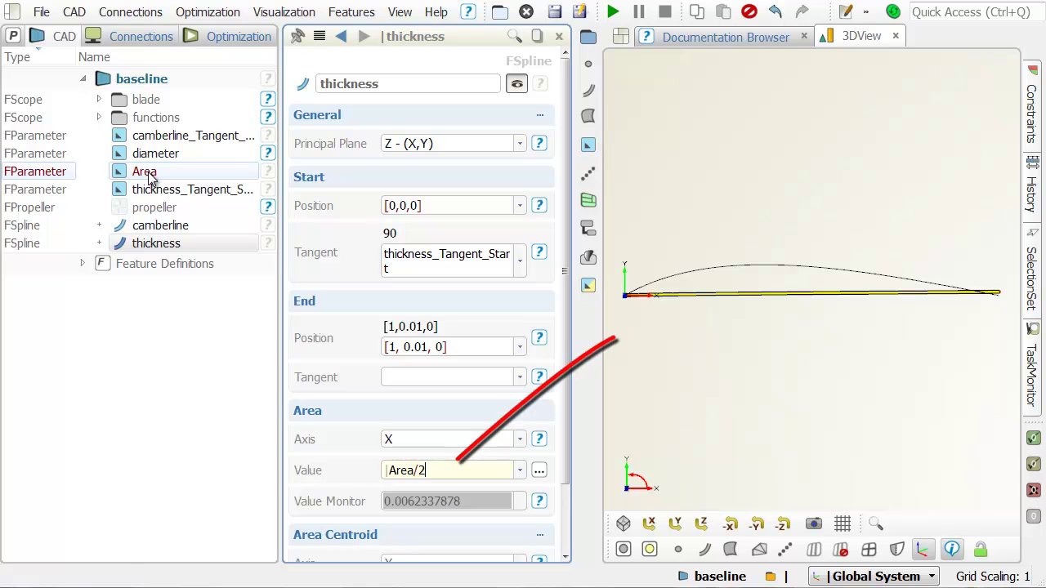
key("Return")
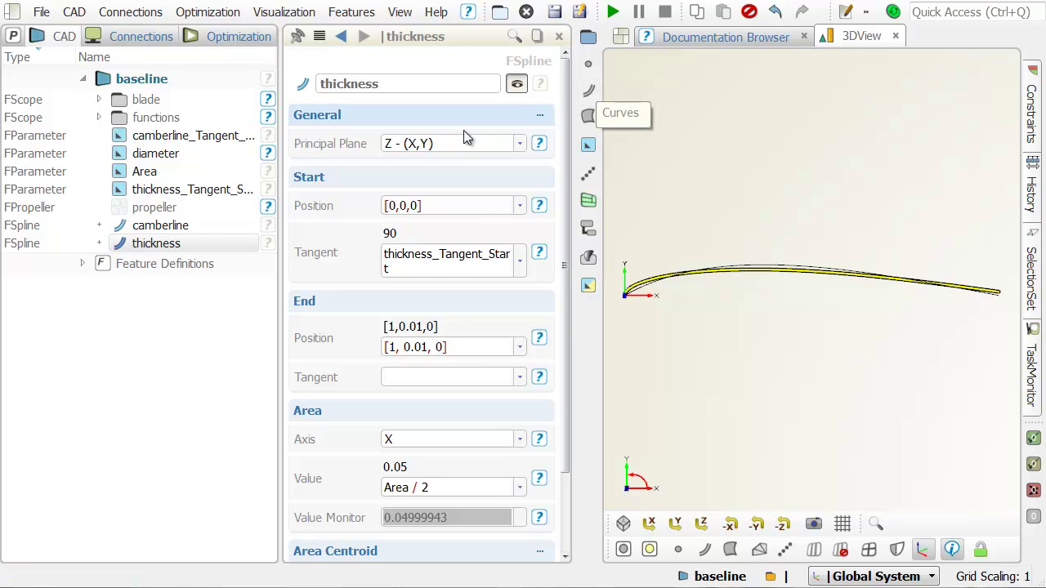
Create an offset curve from the camberline and name it Profile
left_click(164, 226)
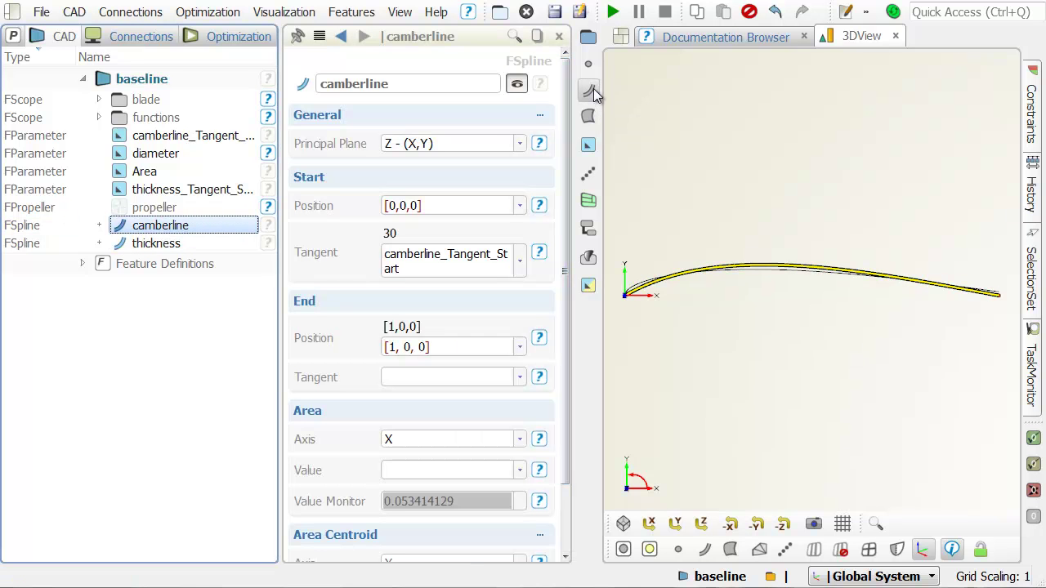
left_click(589, 91)
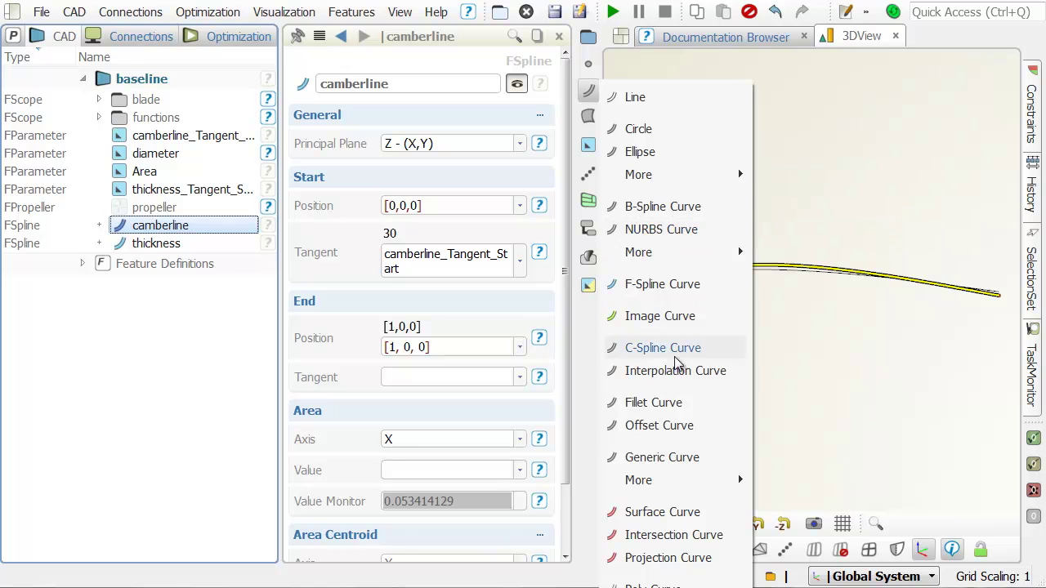
left_click(668, 426)
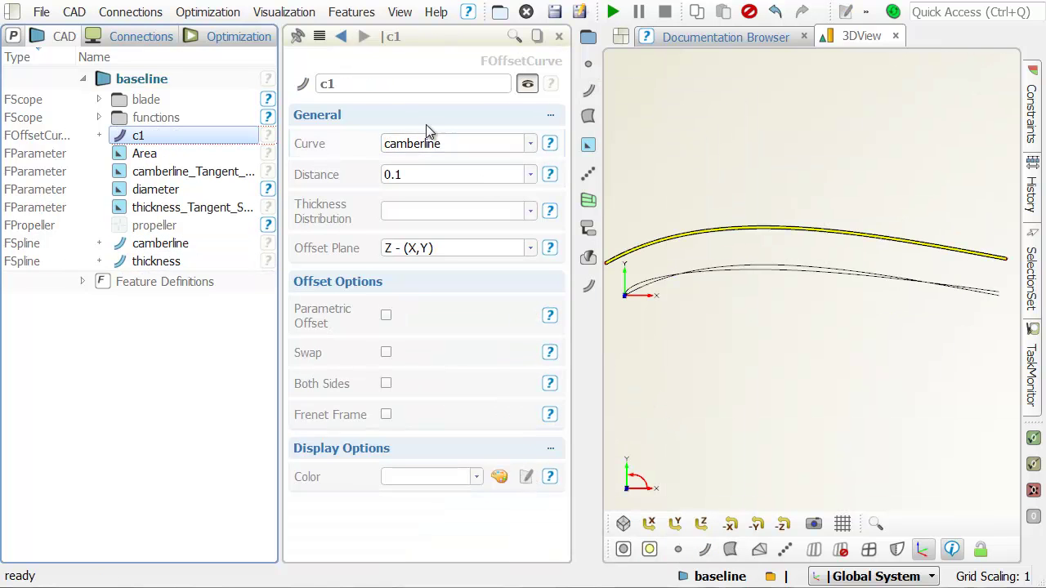
double_click(387, 85)
type("Profile")
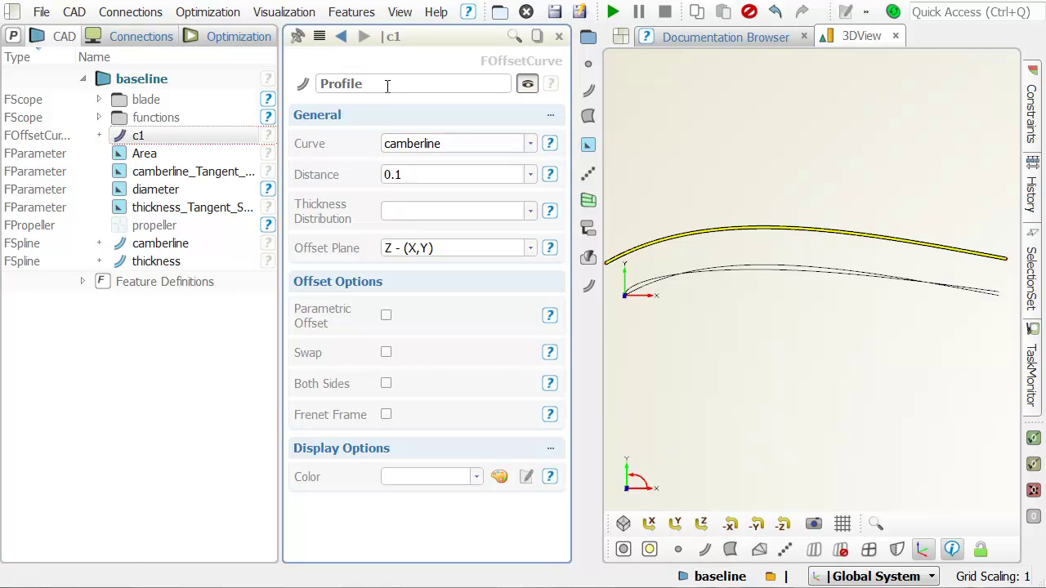
key("Return")
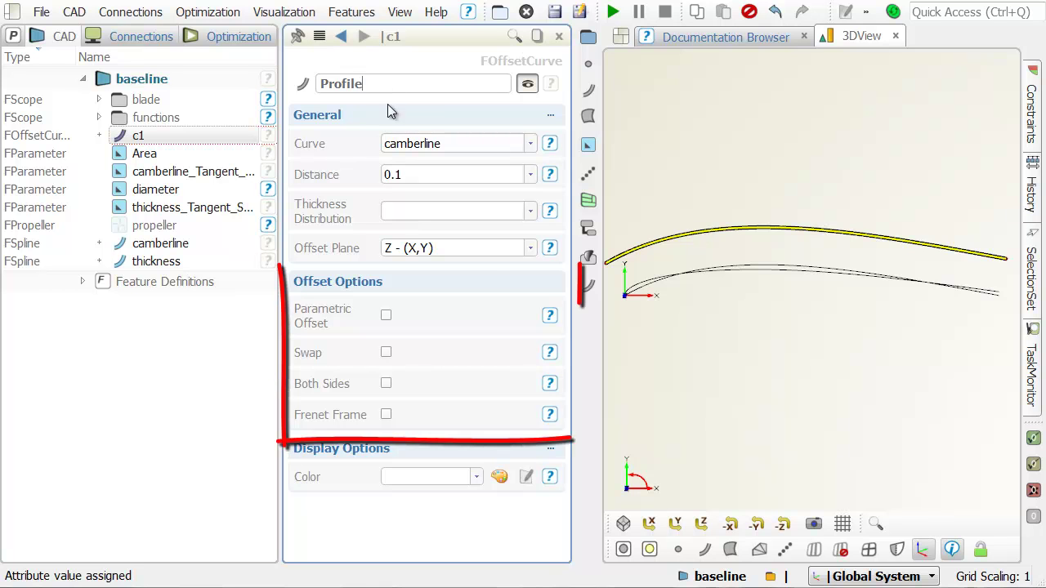
Make Profile a parametric both-sides offset using thickness, with dense begin parametrization
left_click(386, 316)
left_click(386, 383)
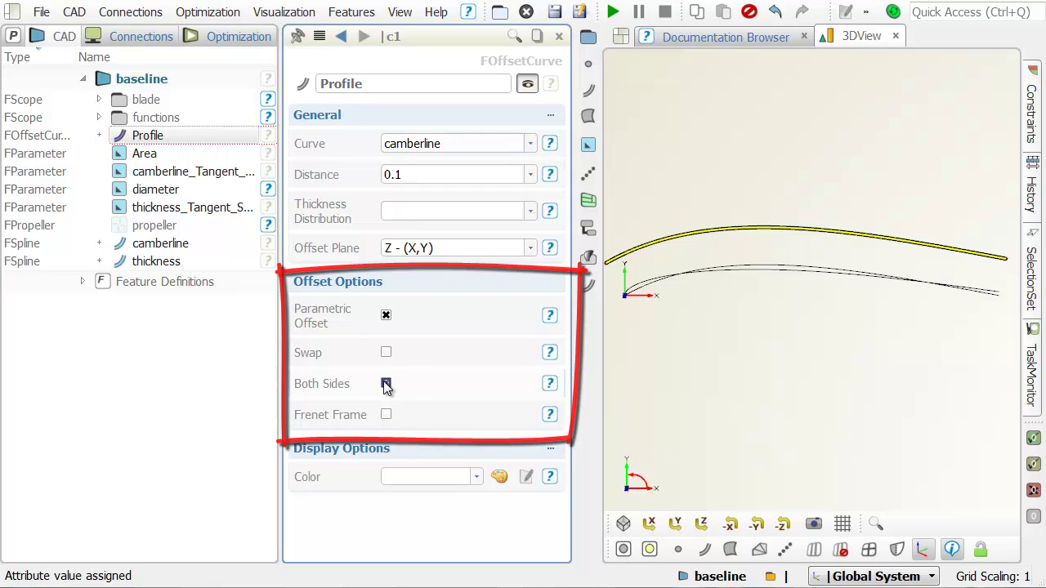
left_click(399, 209)
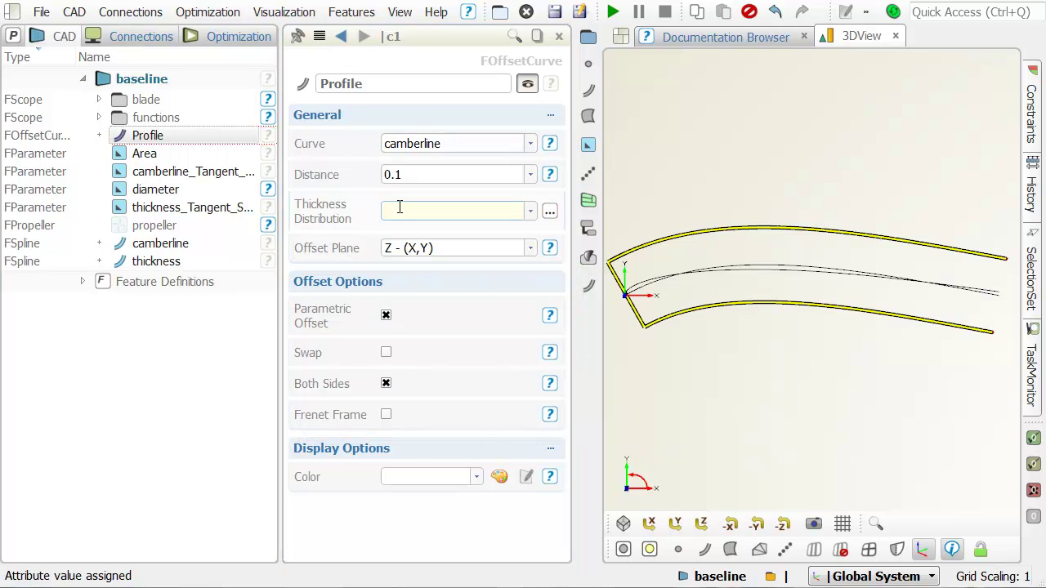
left_click_drag(163, 261, 416, 211)
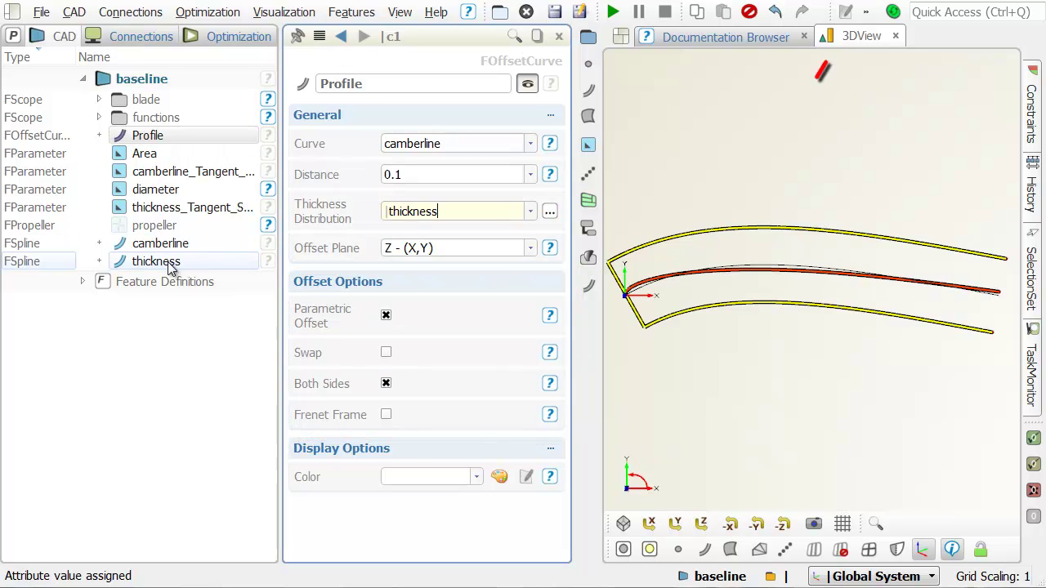
left_click(513, 123)
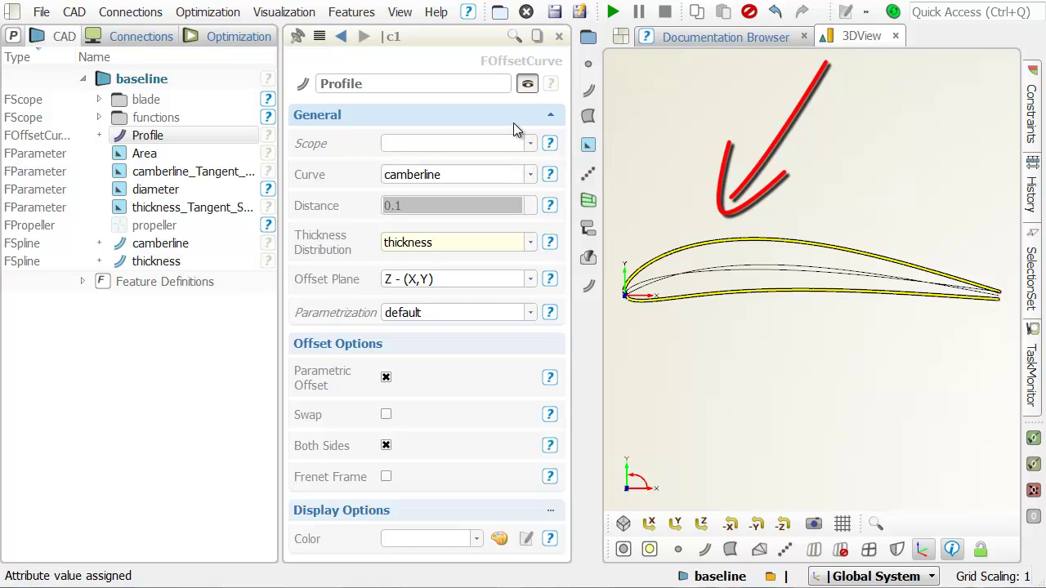
left_click(471, 317)
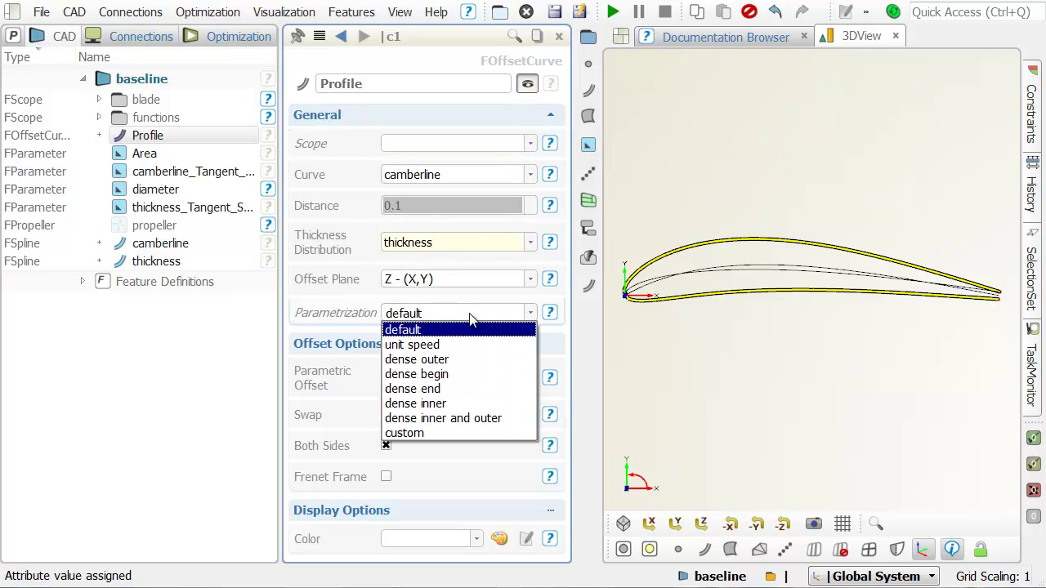
left_click(454, 374)
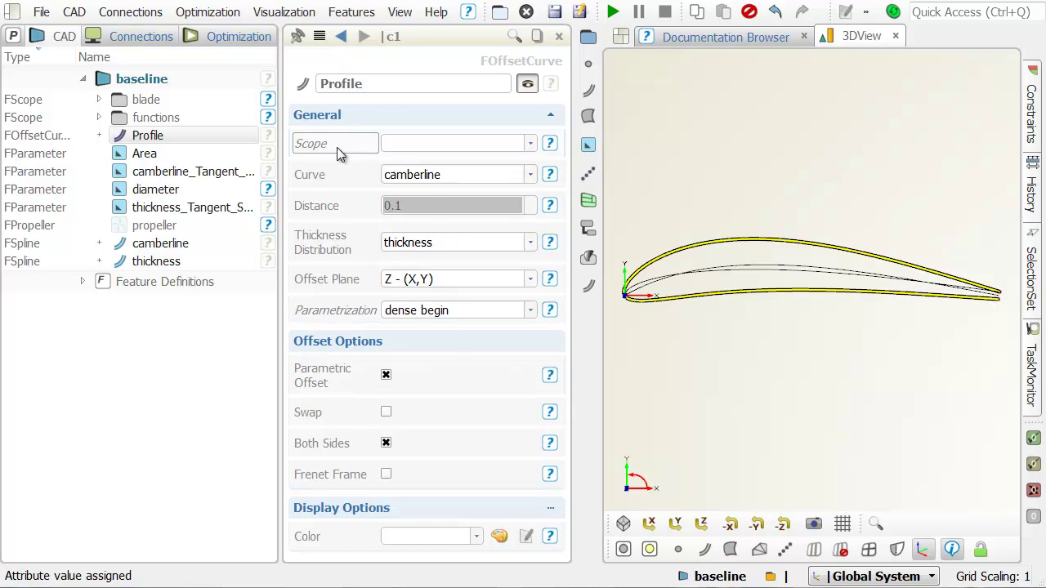
Create an image curve of Profile named section
left_click(589, 90)
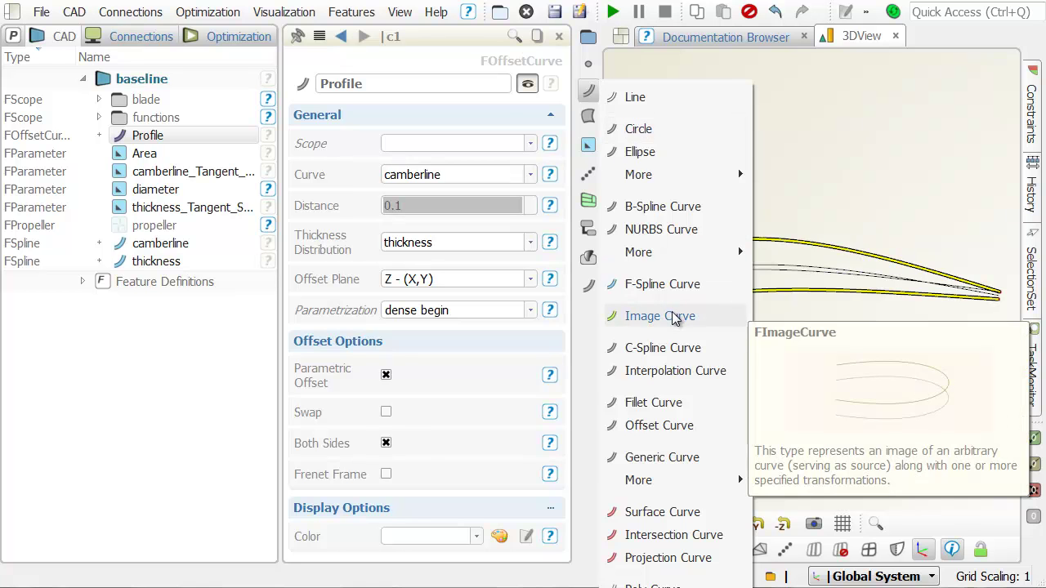
left_click(672, 316)
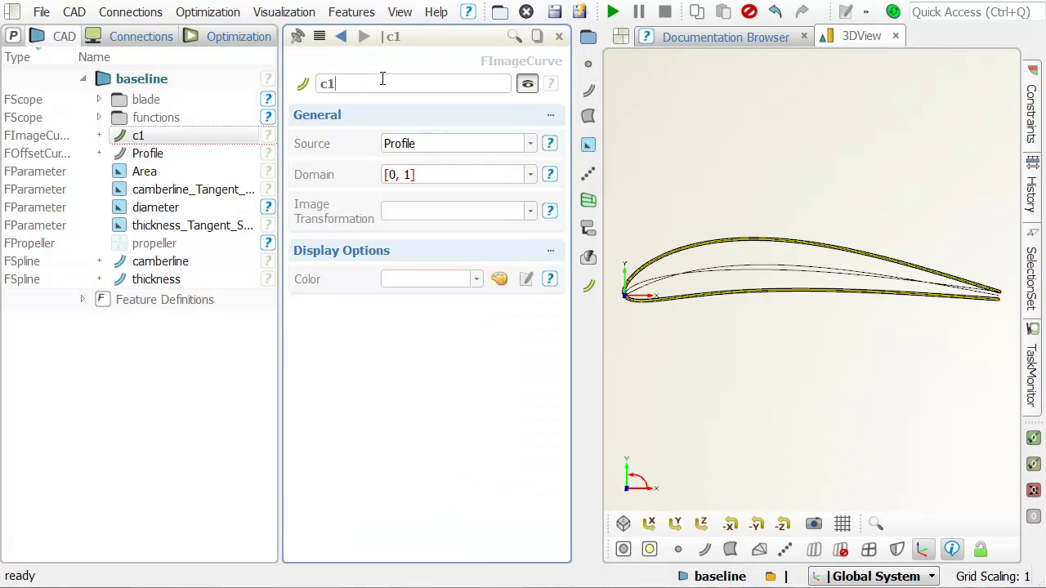
double_click(381, 79)
type("section")
key("Return")
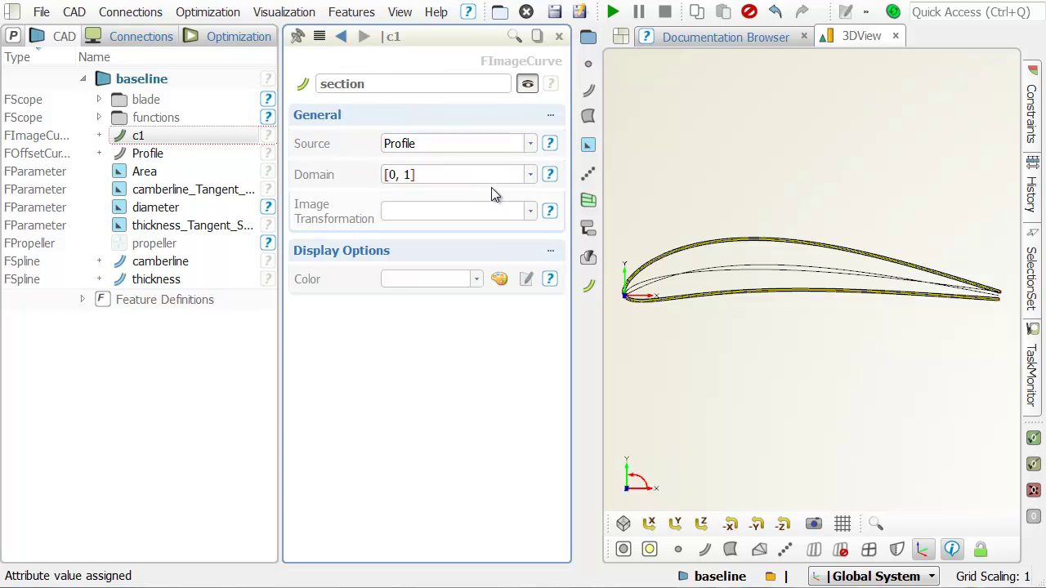
Give section a new scaling transformation named scaling
left_click(531, 212)
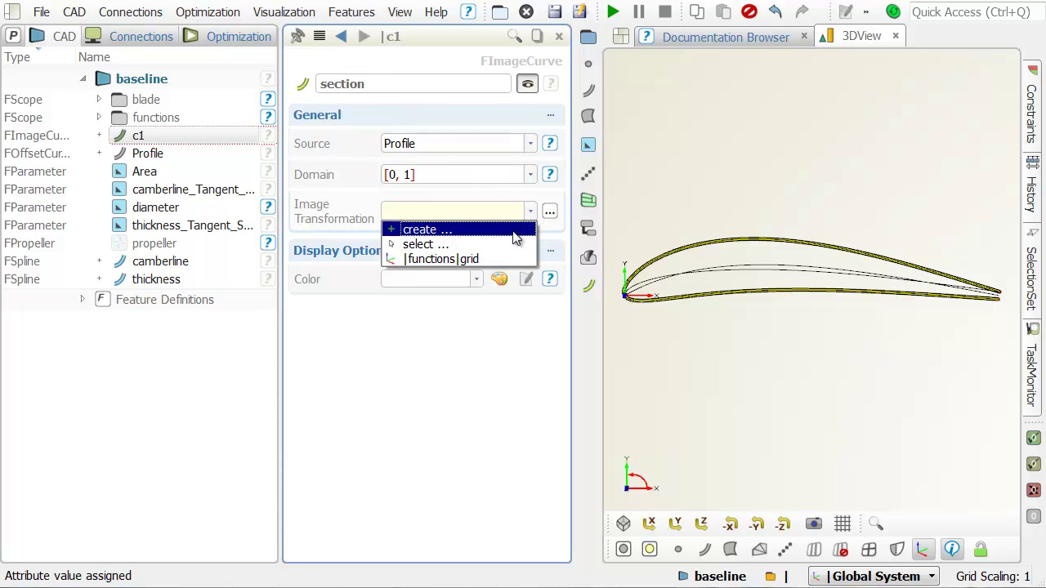
left_click(516, 237)
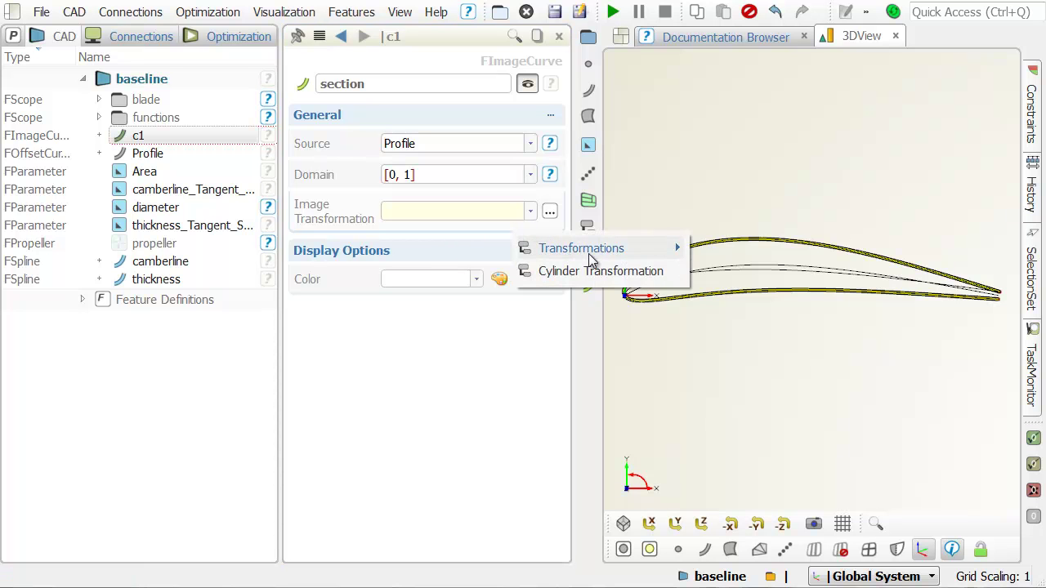
mouse_move(621, 249)
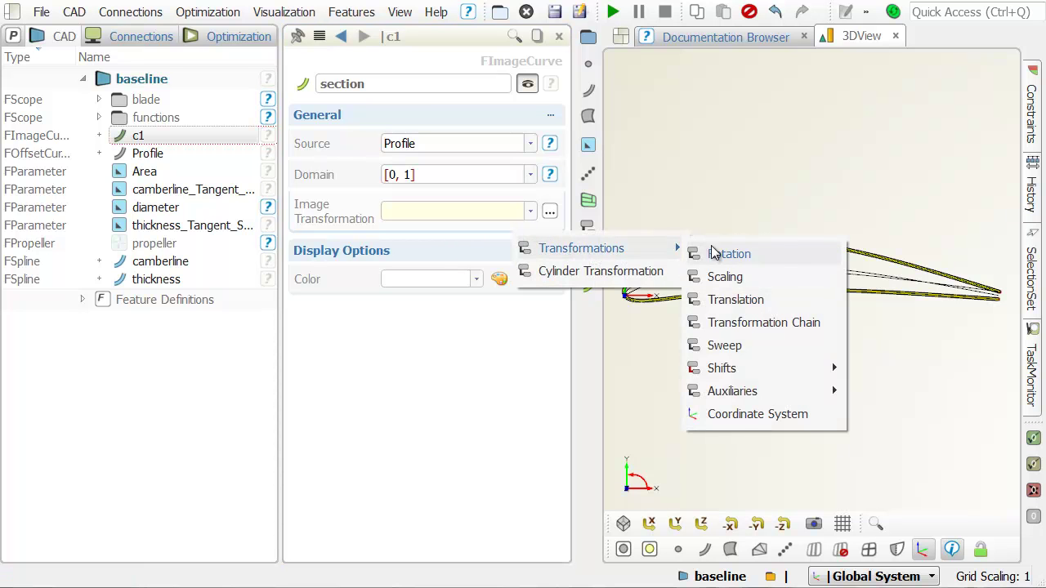
left_click(745, 281)
double_click(443, 304)
type("scaling")
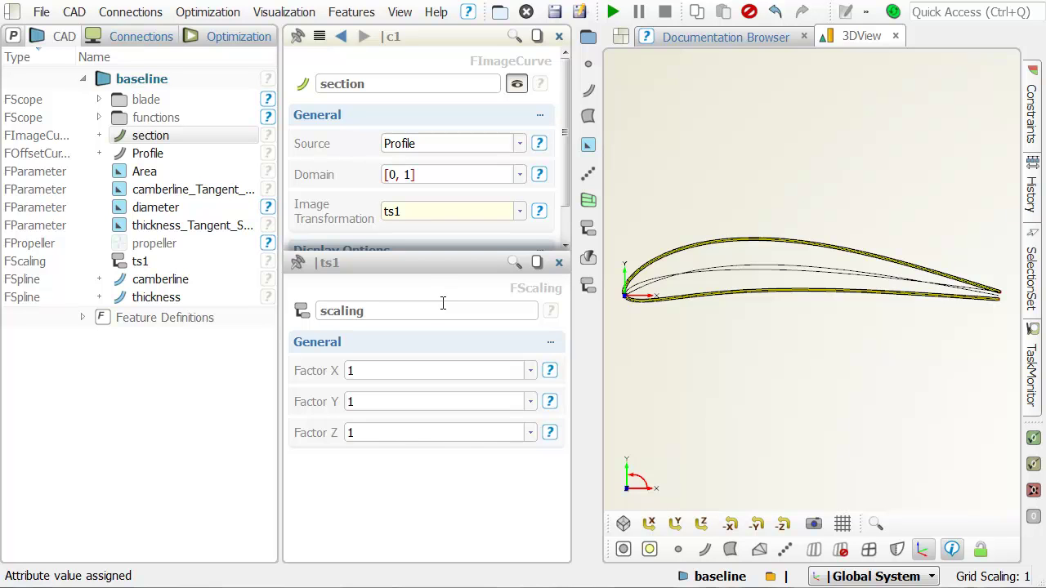
left_click(398, 371)
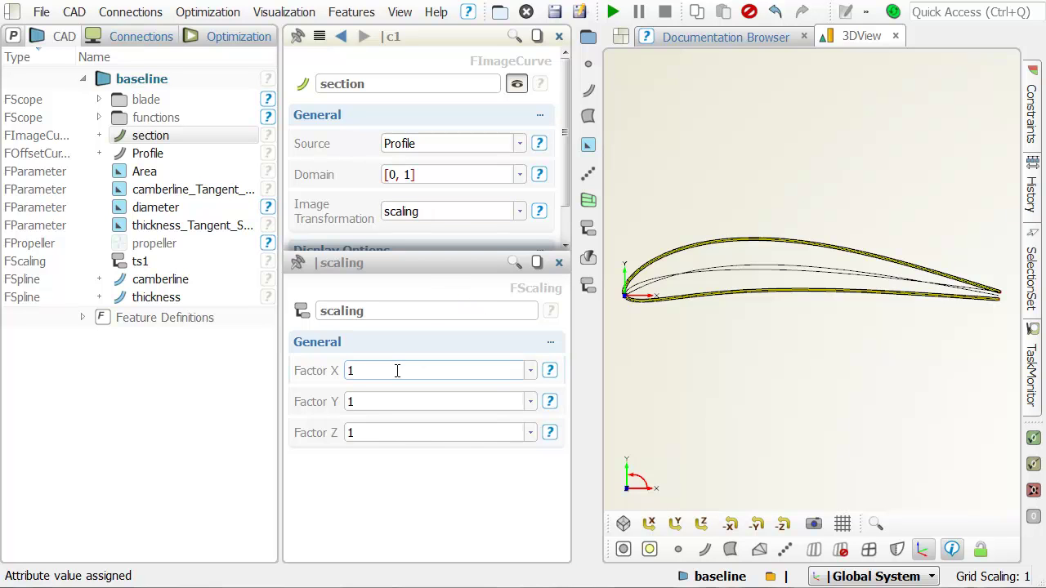
Drive the X and Y scale factors with a new parameter named chord
right_click(397, 371)
left_click(445, 408)
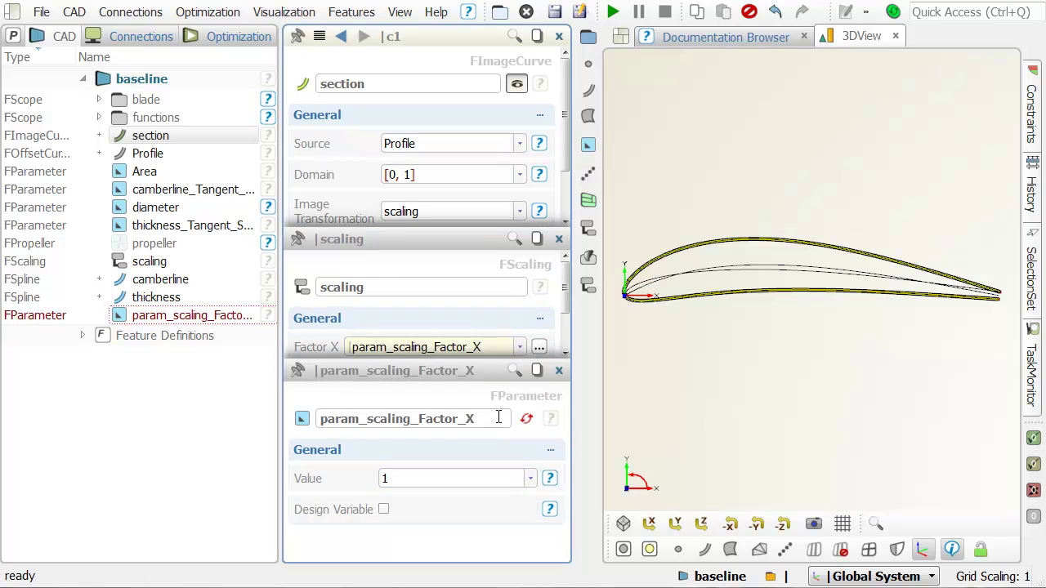
left_click_drag(499, 418, 316, 376)
type("chord")
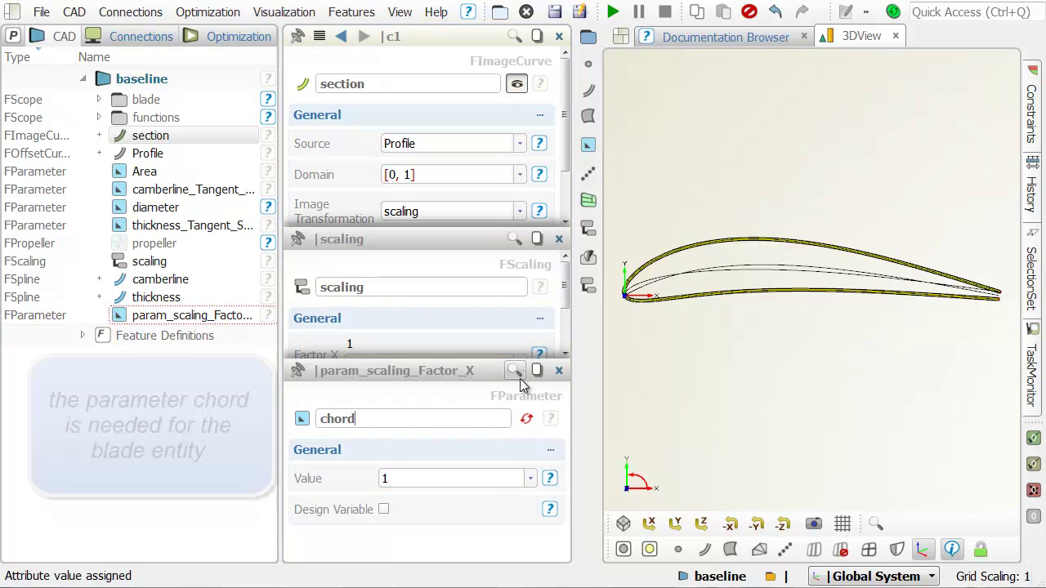
left_click(559, 370)
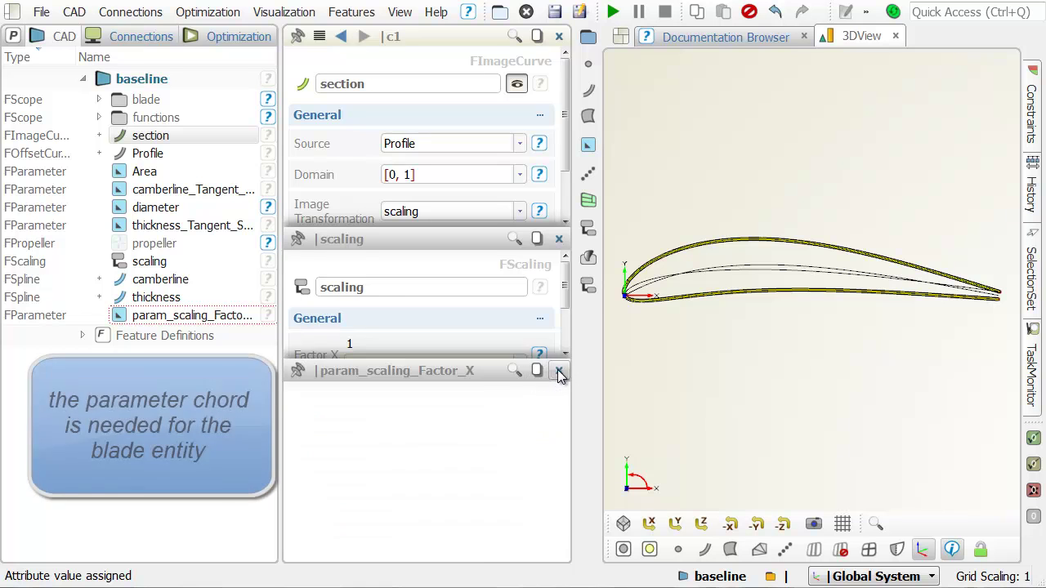
left_click(357, 390)
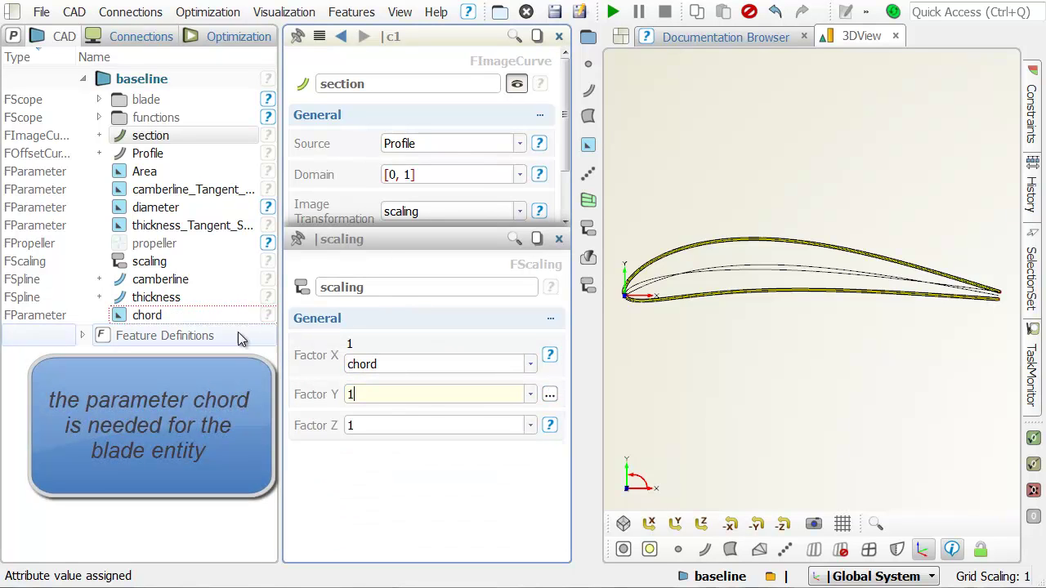
left_click_drag(151, 323, 392, 394)
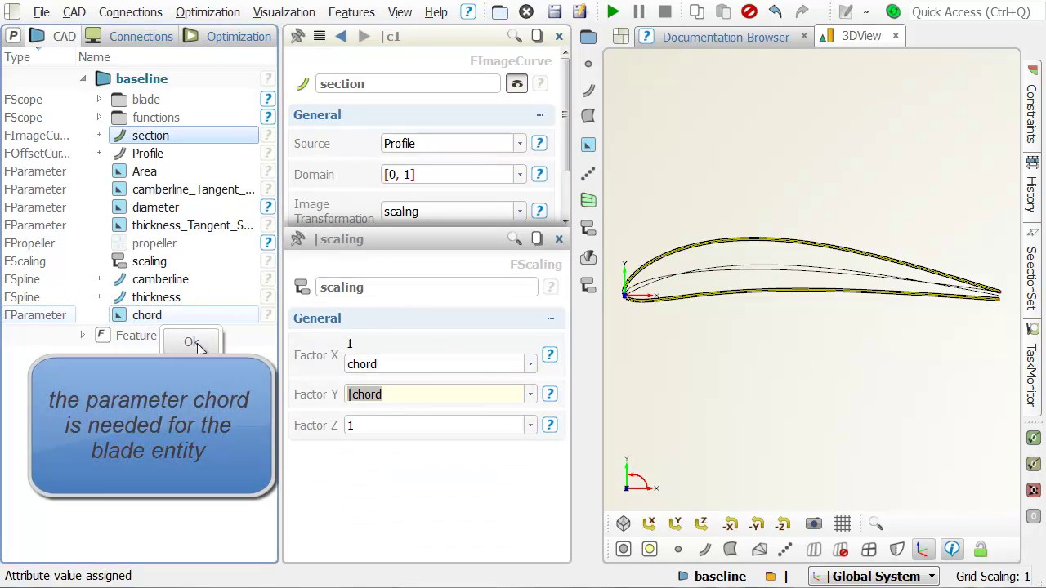
left_click(274, 364)
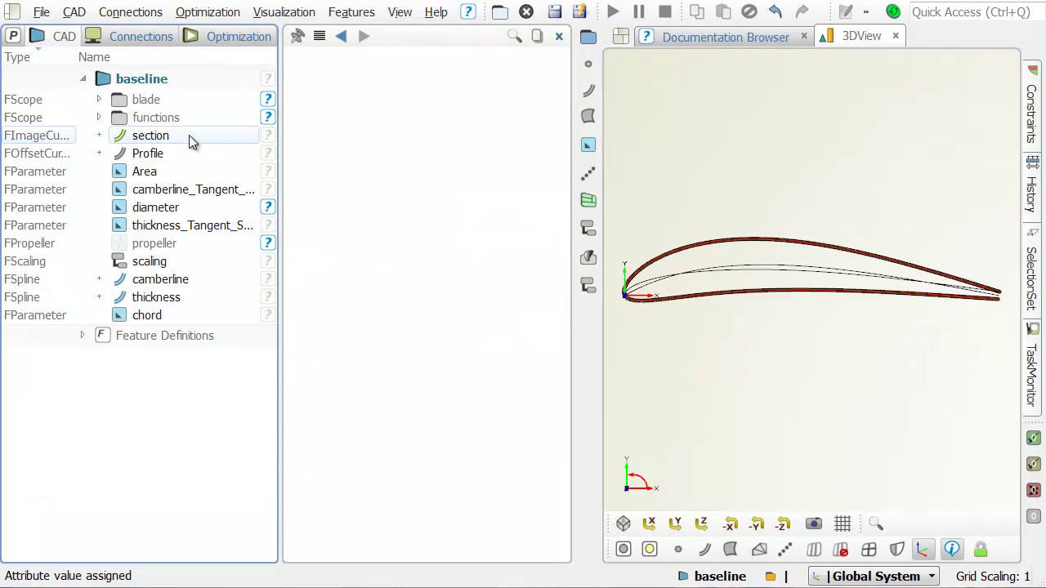
Multi-select section, Profile, scaling, camberline and thickness and bring up their context menu
left_click(189, 135)
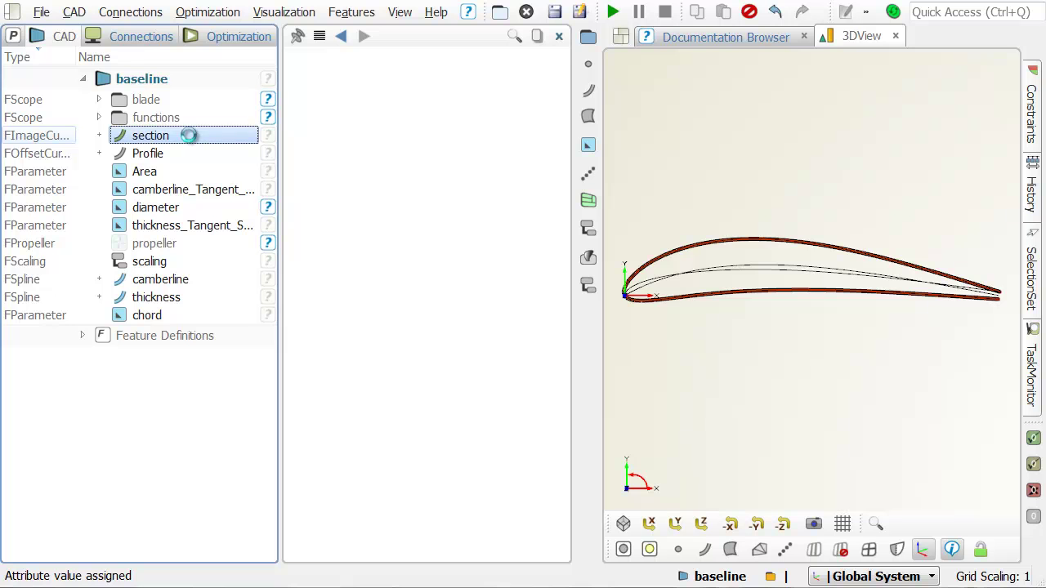
left_click(187, 153, "ctrl")
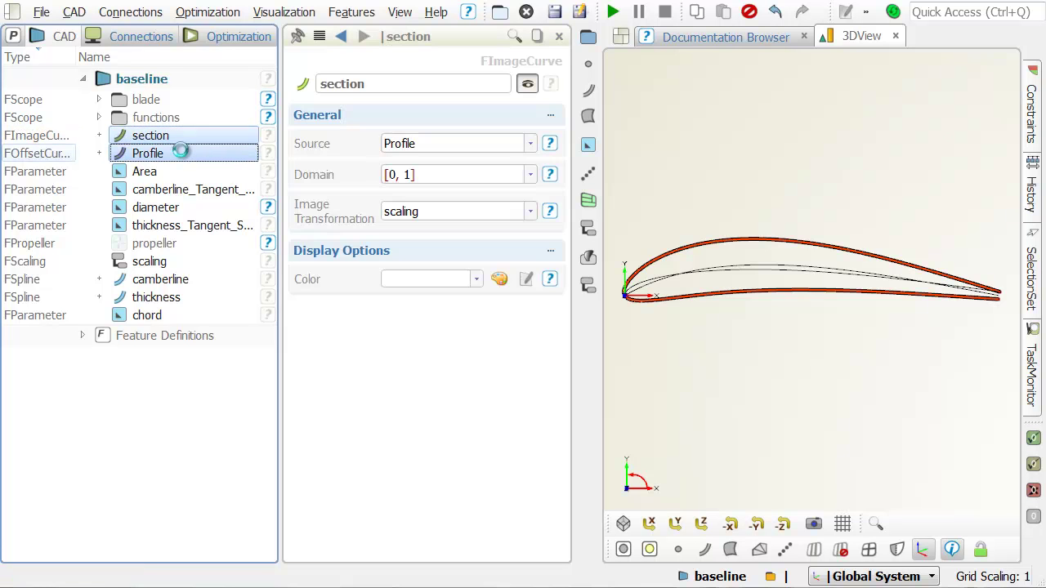
left_click(168, 263, "ctrl")
left_click(172, 280, "ctrl")
left_click(160, 297, "ctrl")
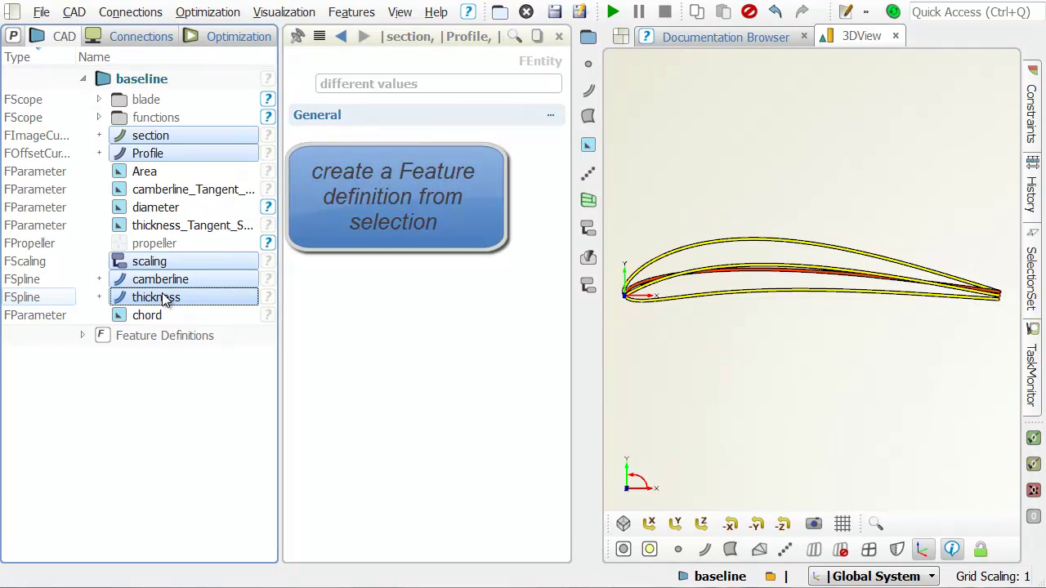
right_click(165, 299)
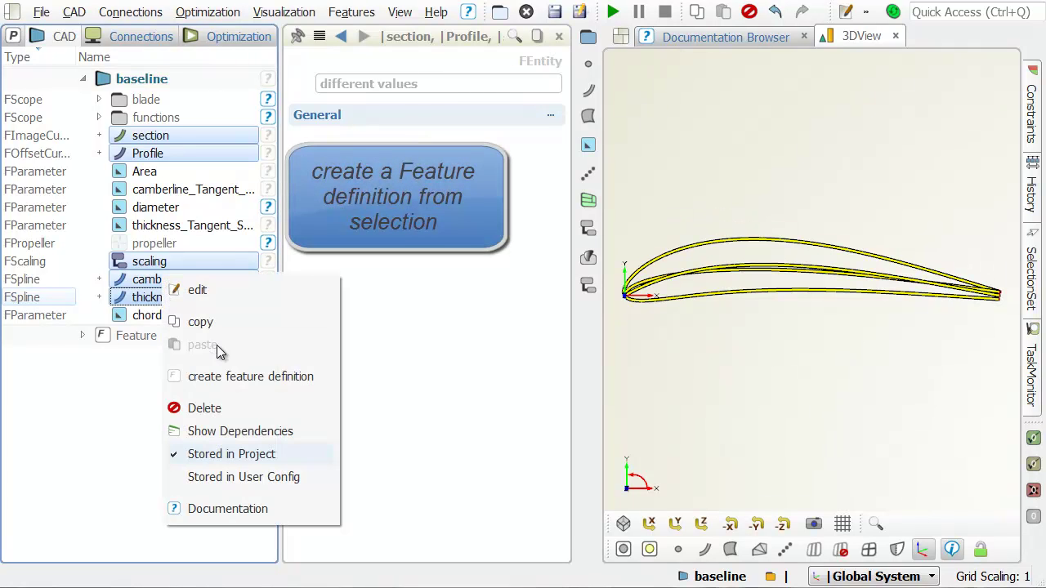
Create the feature definition from the selection with type name MyNewProfileDef
left_click(233, 384)
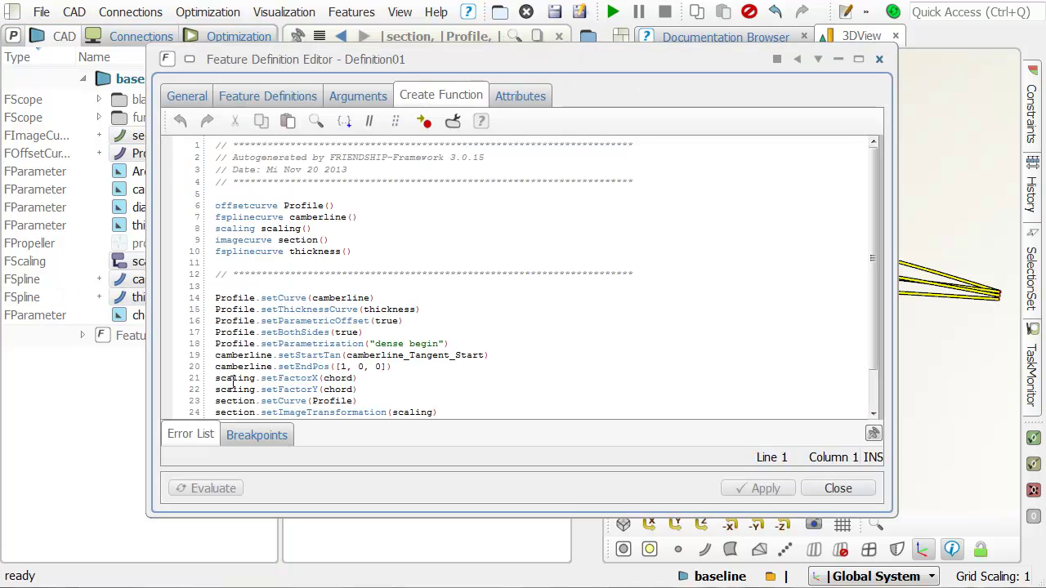
left_click(204, 97)
double_click(348, 147)
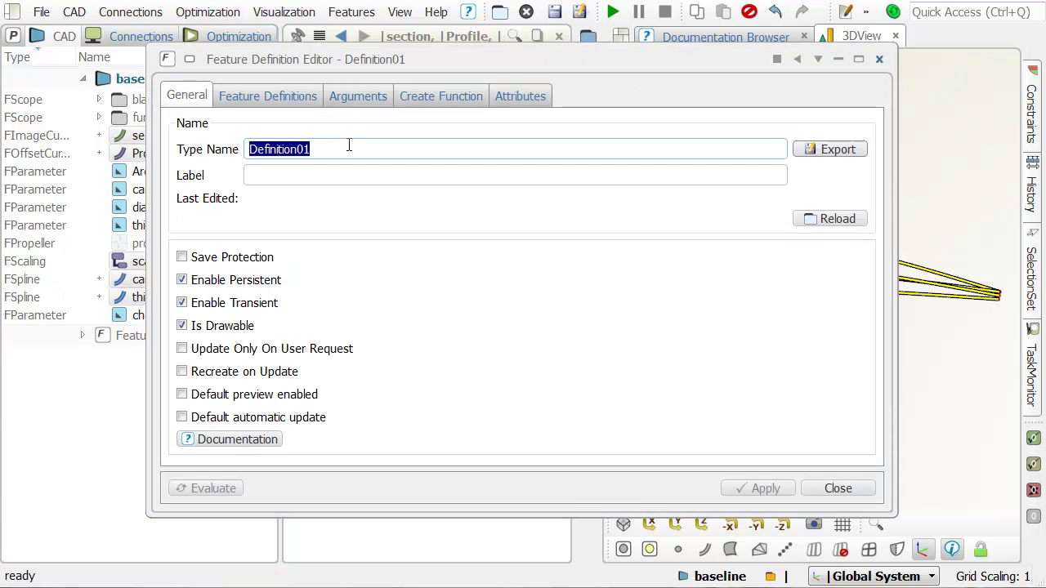
type("MyNew")
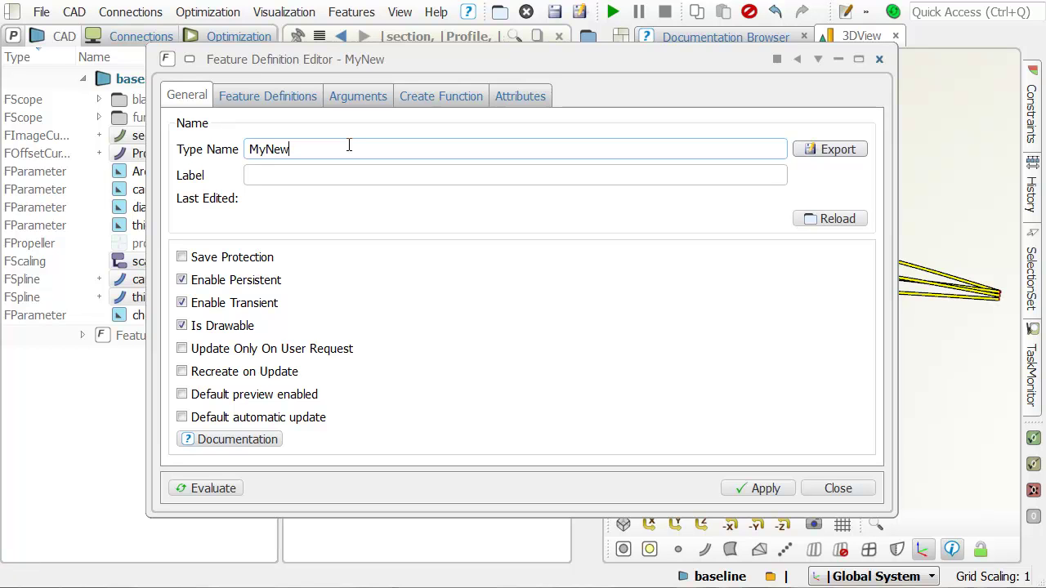
type("ProfileDef")
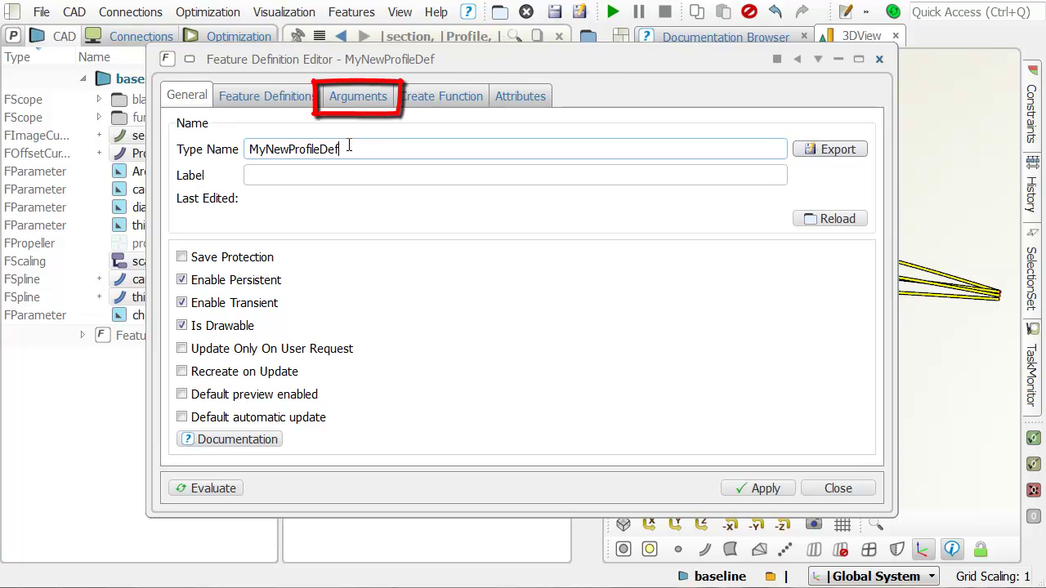
key("Return")
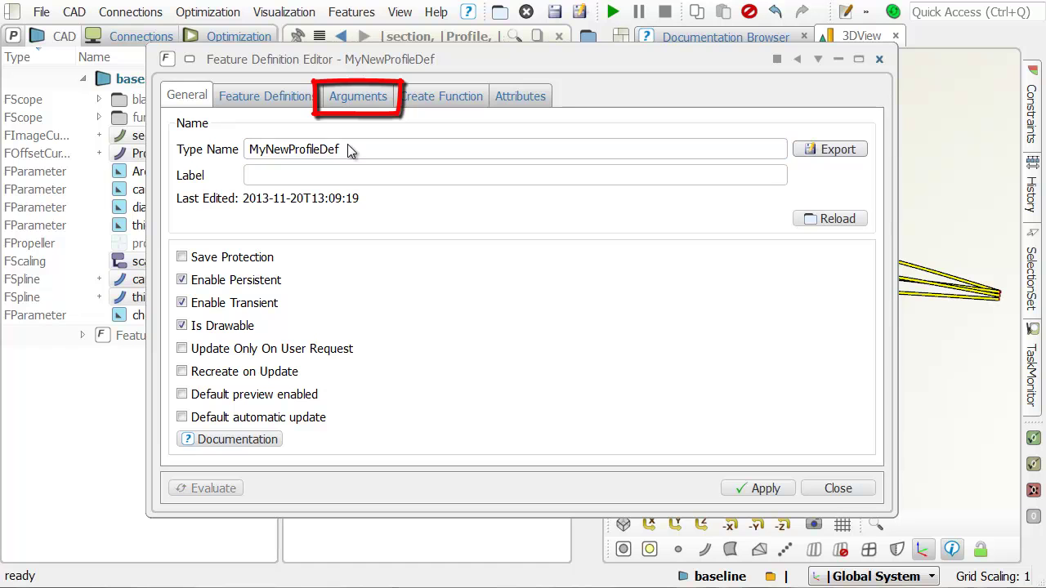
Check the arguments, leave only section accessible among the attributes, and apply
left_click(360, 96)
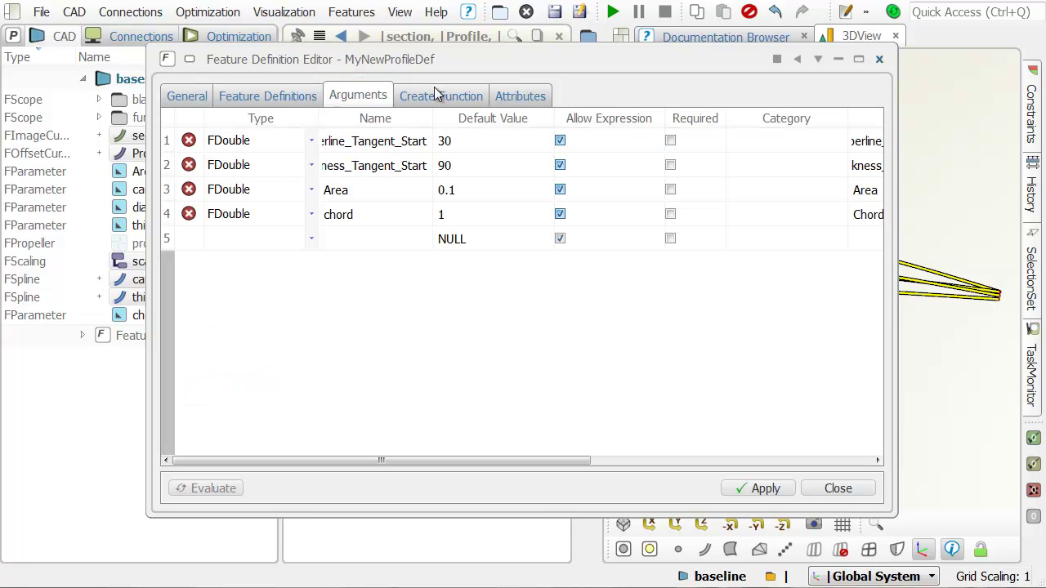
left_click(517, 96)
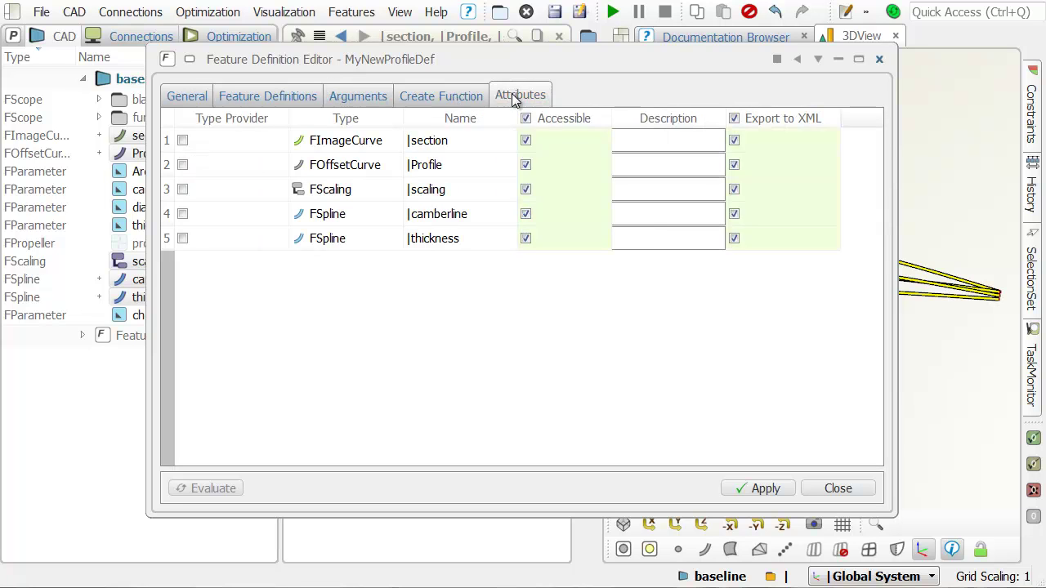
left_click(526, 141)
left_click(525, 165)
left_click(526, 140)
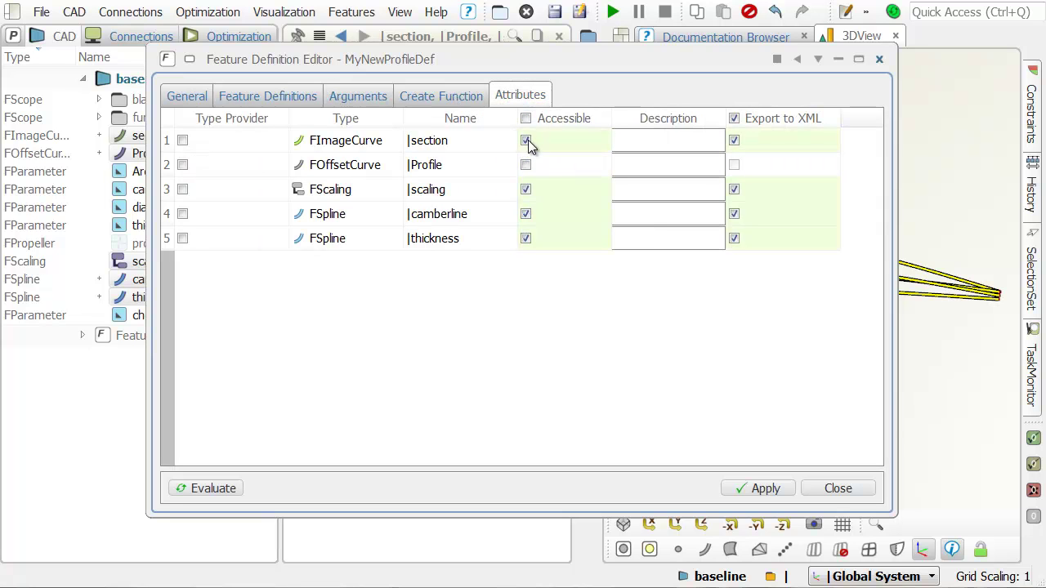
left_click(525, 189)
left_click(525, 213)
left_click(525, 238)
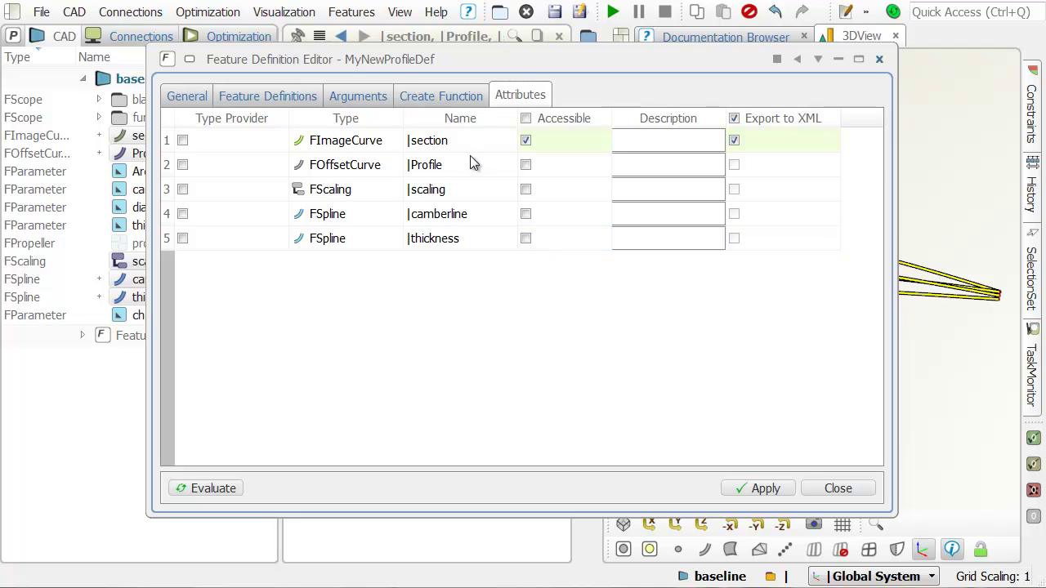
left_click(764, 488)
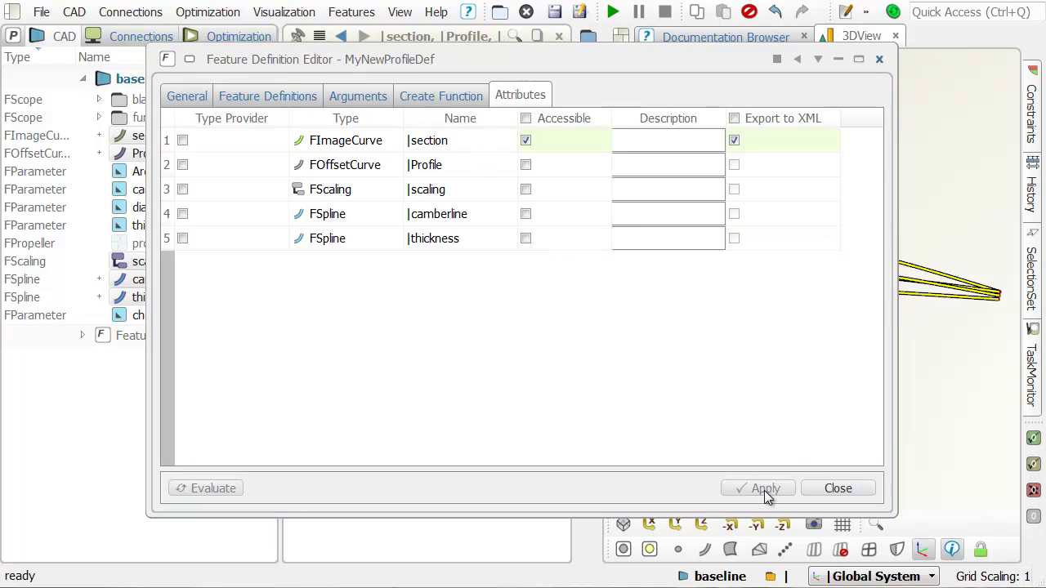
Close the editor and delete the profile curves plus Area, both tangent parameters and chord
left_click(853, 488)
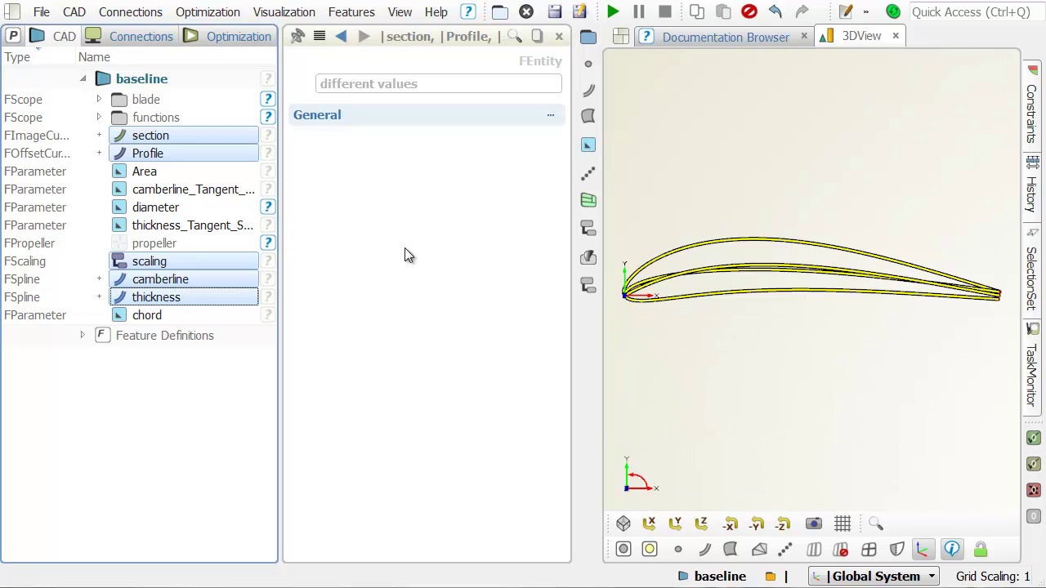
left_click(144, 171, "ctrl")
left_click(177, 190, "ctrl")
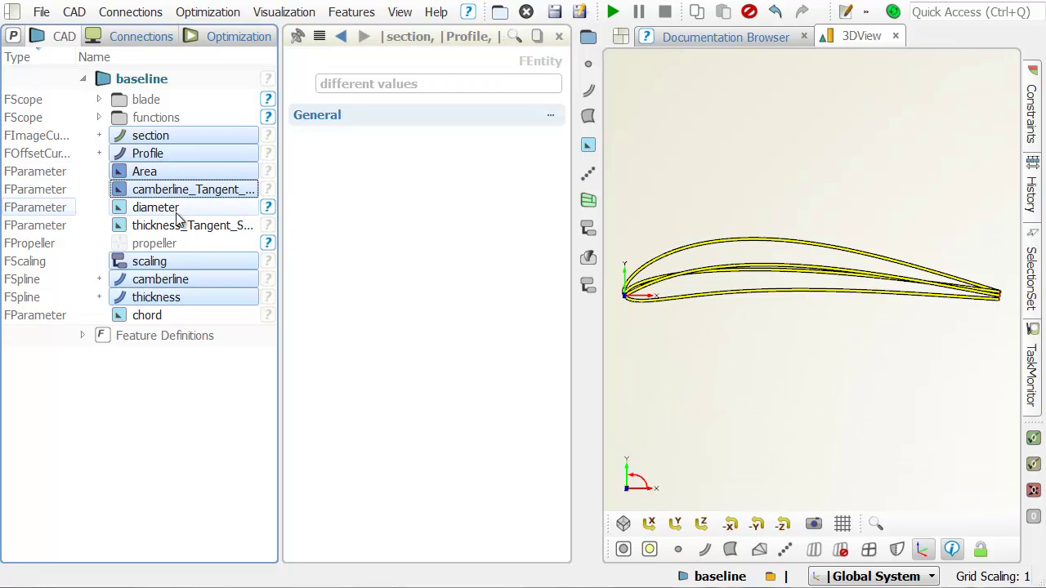
left_click(176, 226, "ctrl")
left_click(167, 315, "ctrl")
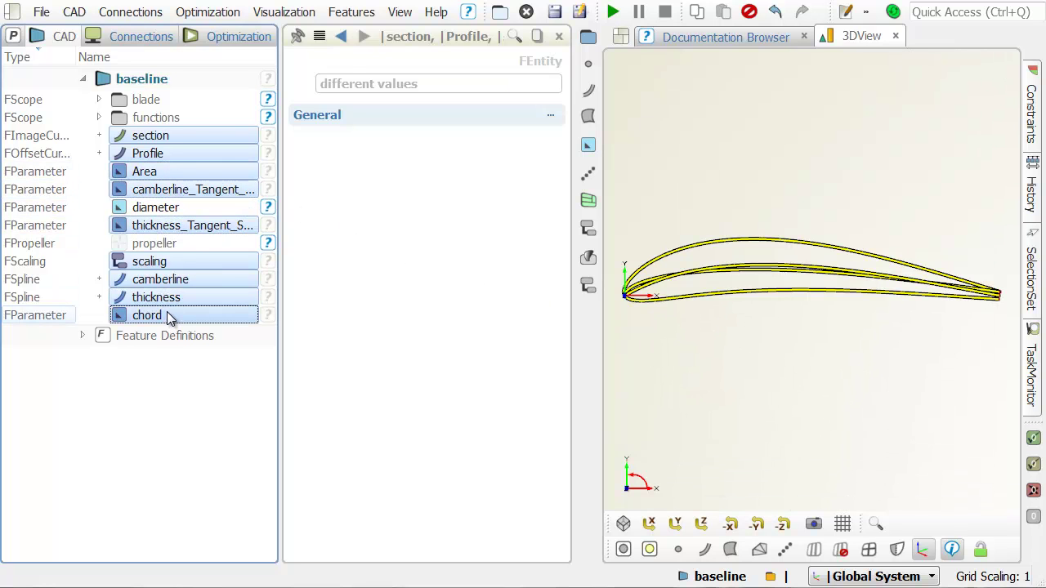
key("Delete")
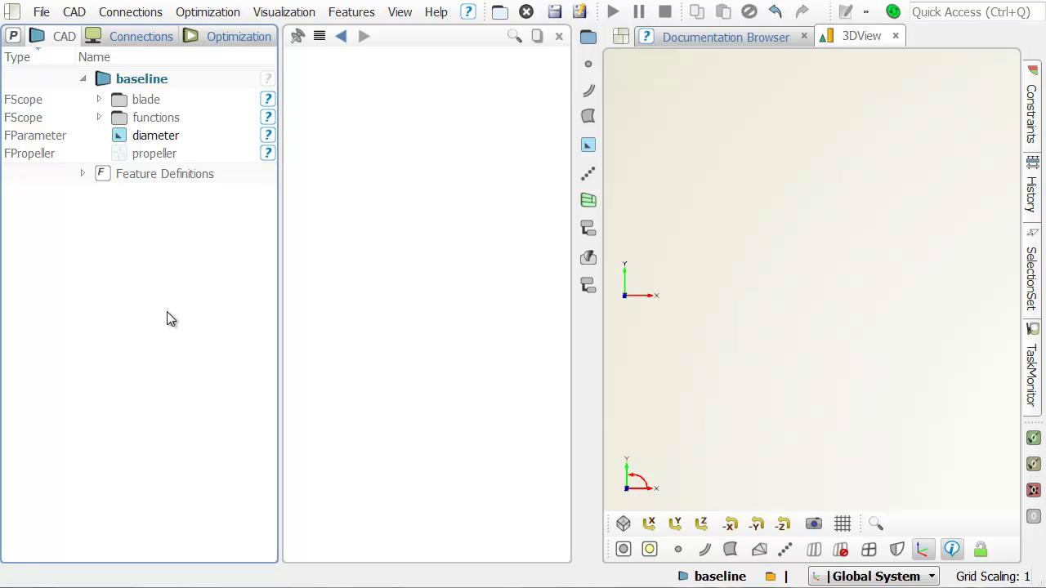
Create a curve engine named CENewProfile using the MyNewProfileDef definition
left_click(589, 90)
left_click(654, 583)
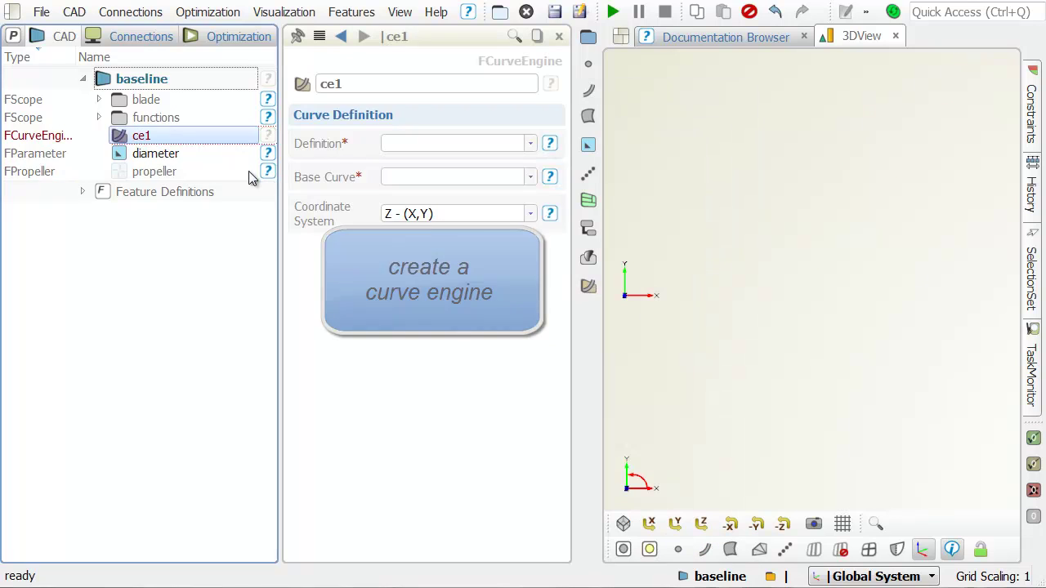
double_click(366, 83)
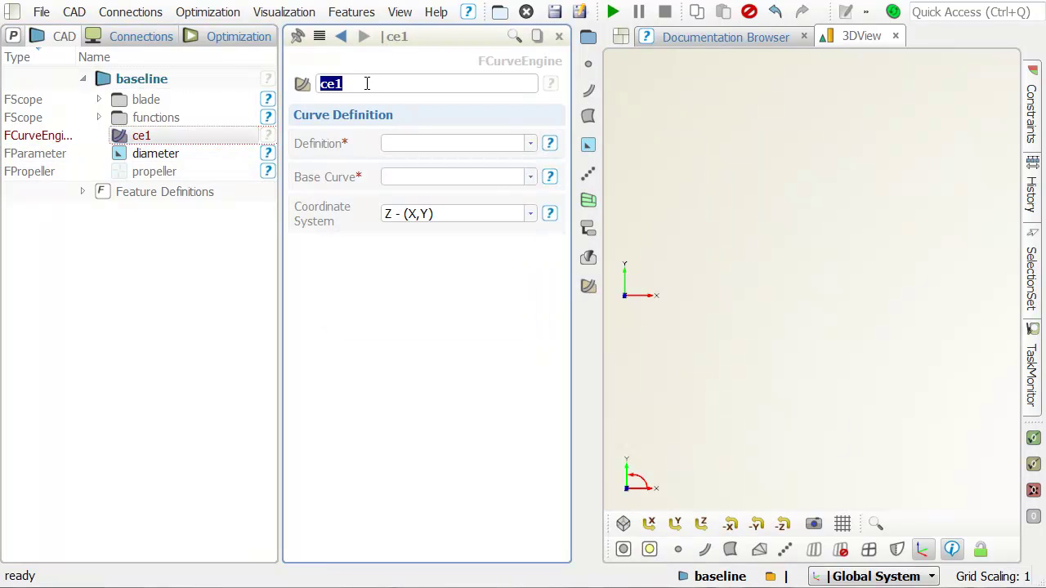
type("CENewProfile")
key("Return")
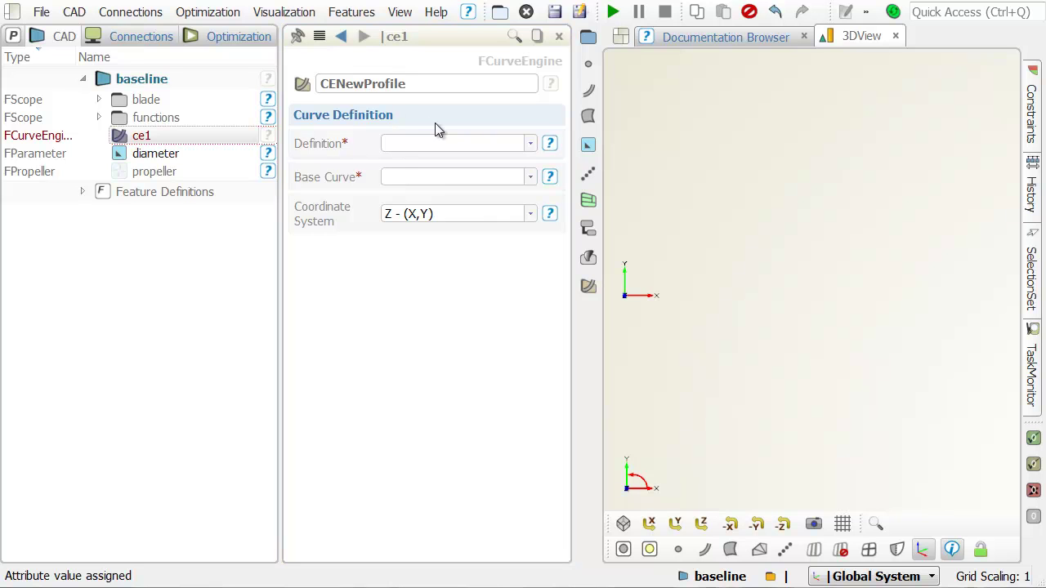
left_click(469, 145)
left_click(450, 190)
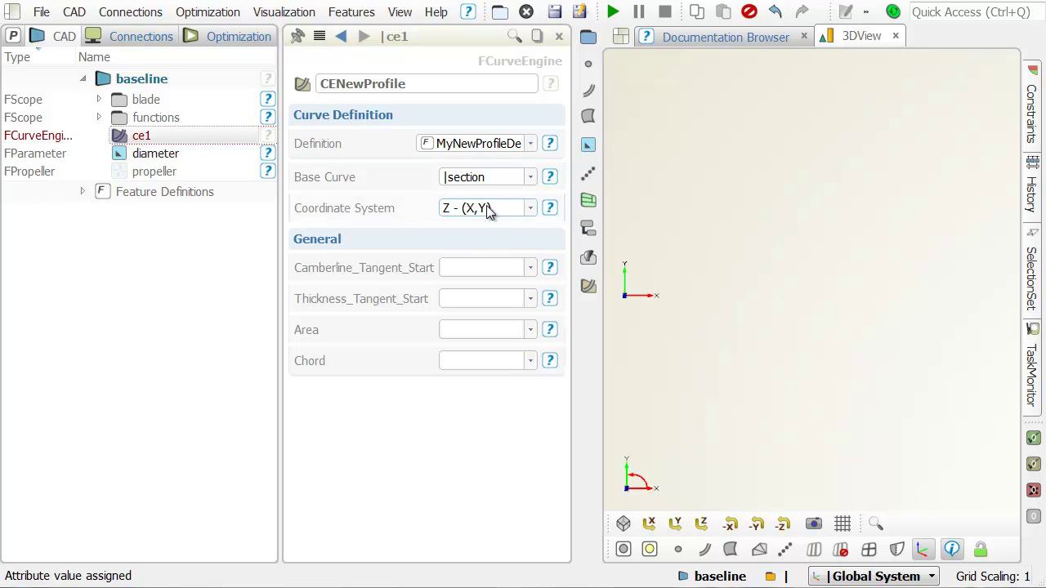
Enter camberline tangent 30, thickness tangent 90 and Area 0.1
left_click(472, 267)
type("30")
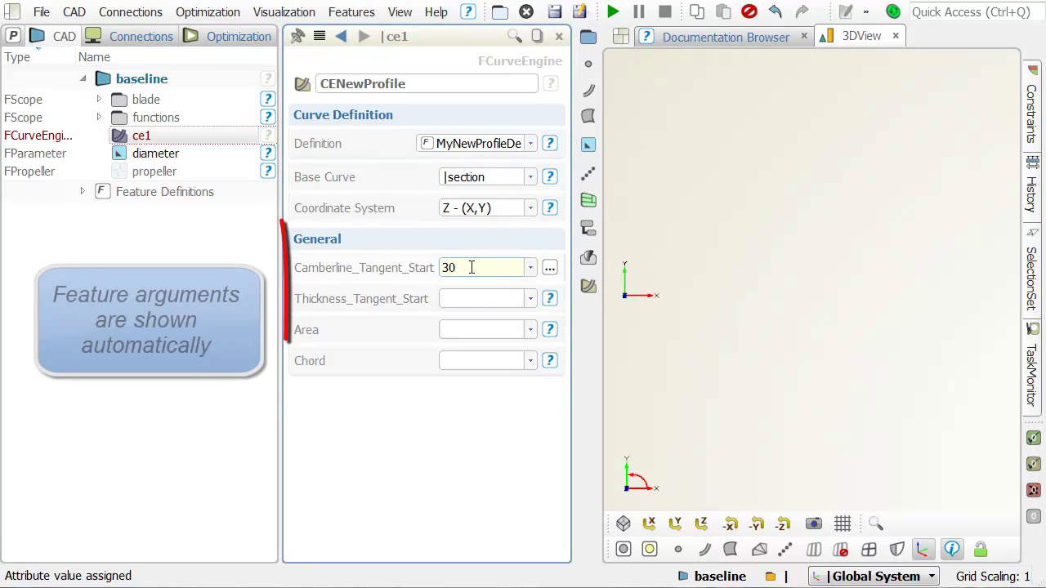
key("Return")
left_click(474, 298)
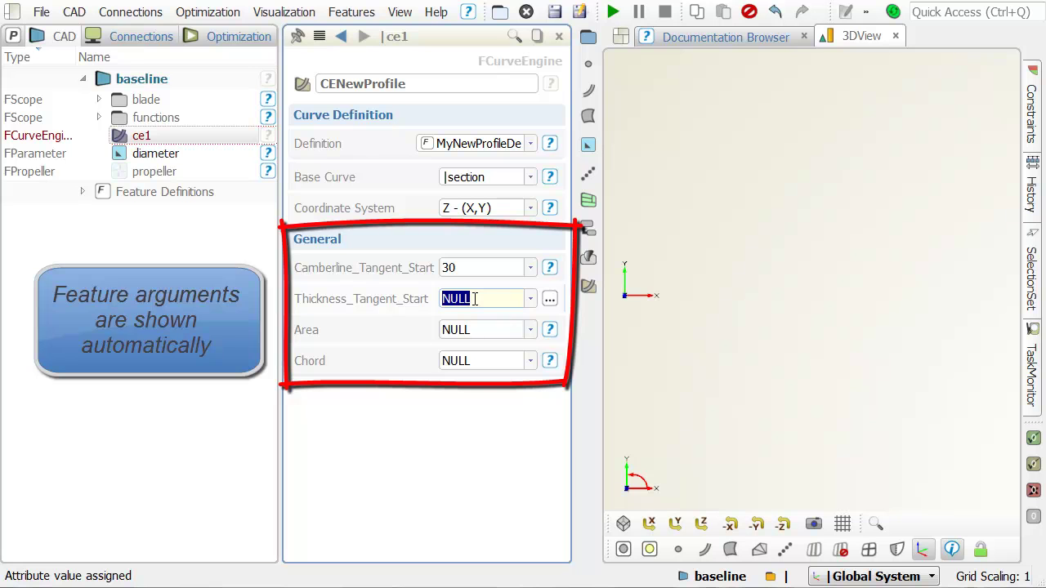
type("90")
left_click(487, 327)
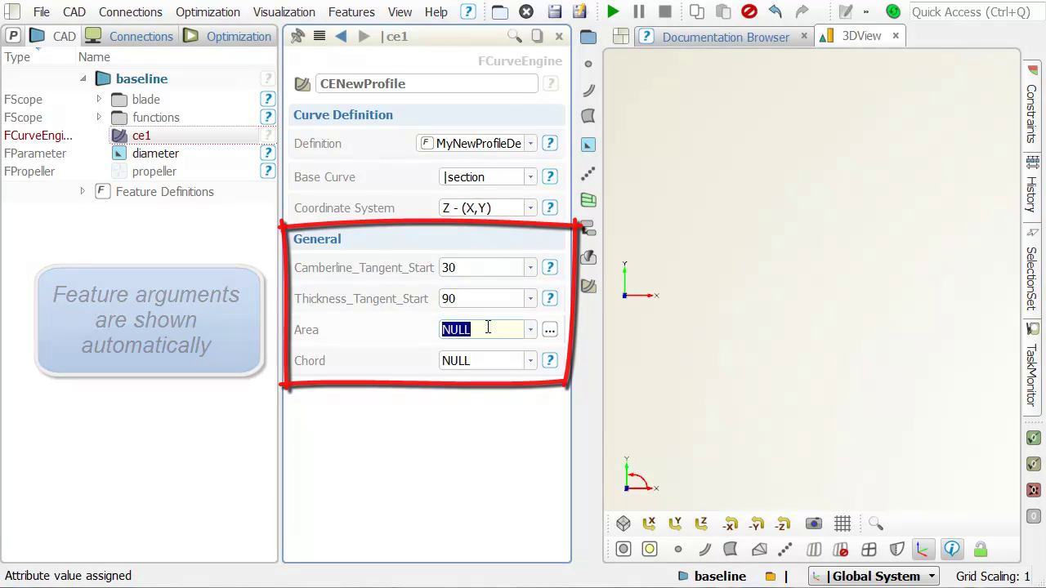
type("0.1")
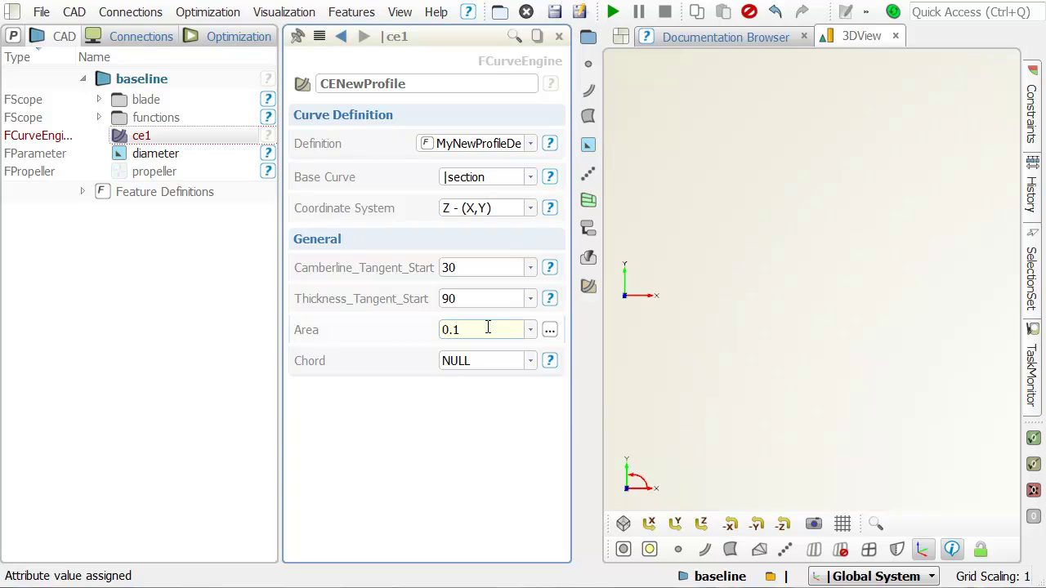
key("Return")
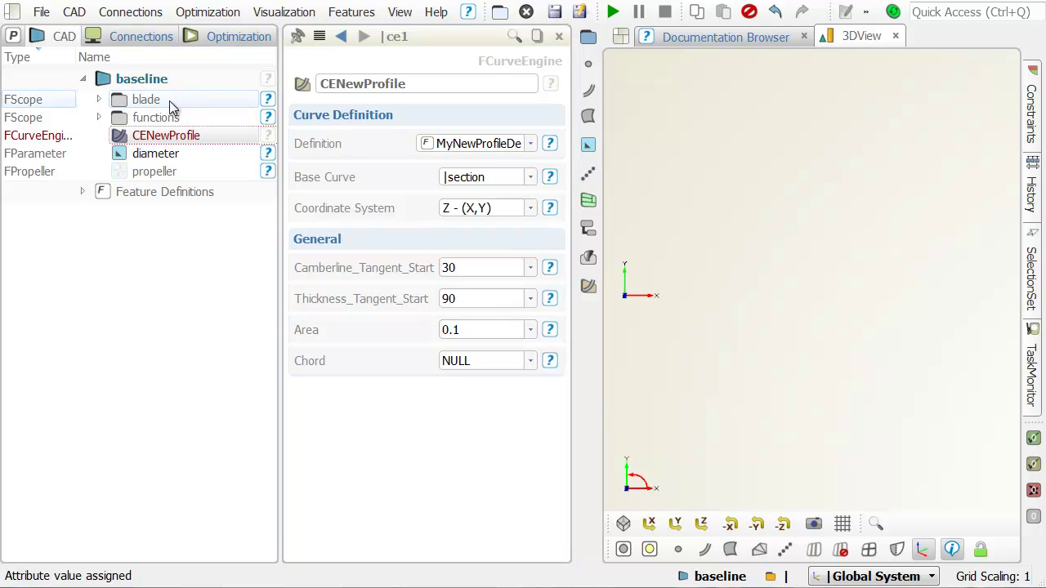
Assign the functions' chord curve to the Chord argument
left_click(98, 118)
left_click(115, 136)
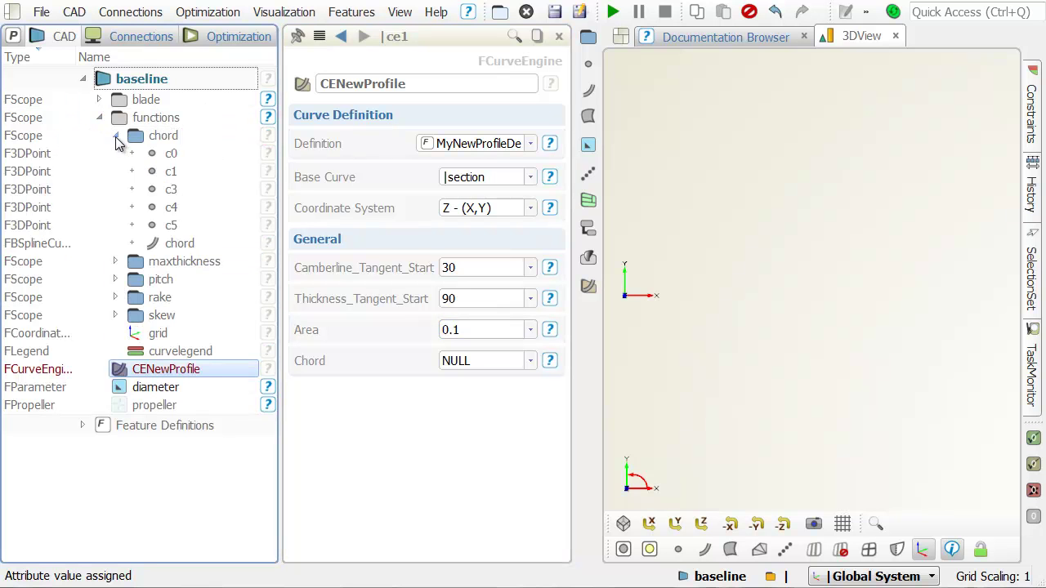
left_click_drag(172, 244, 486, 365)
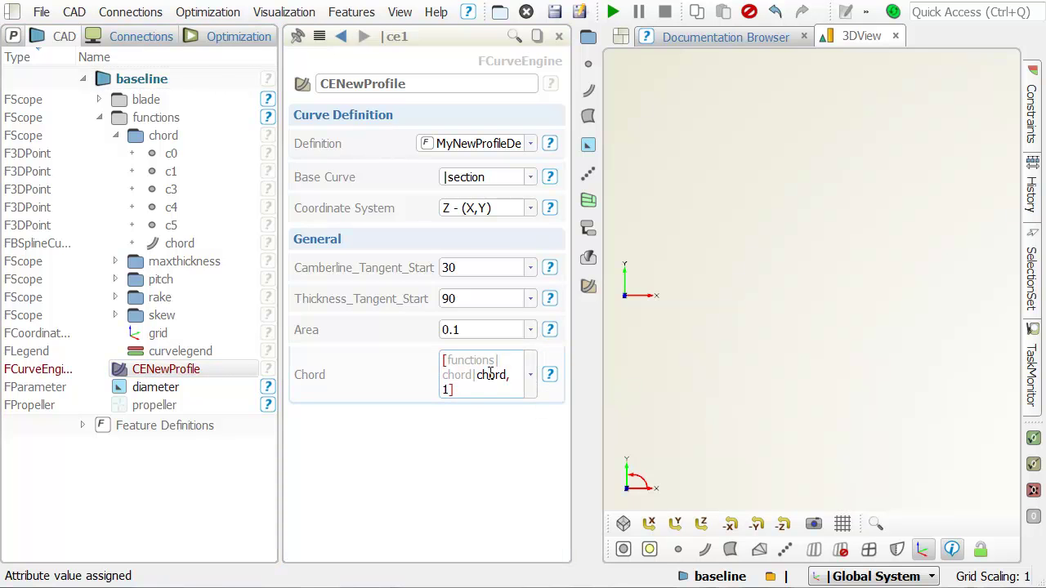
left_click(99, 99)
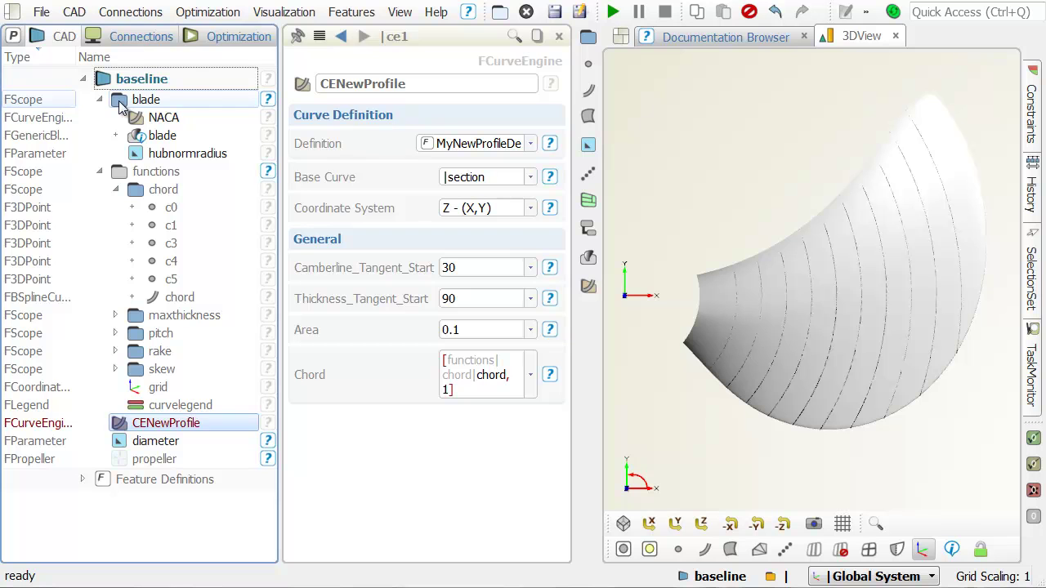
Switch the blade's curve engine from NACA to CENewProfile
left_click(163, 135, "ctrl")
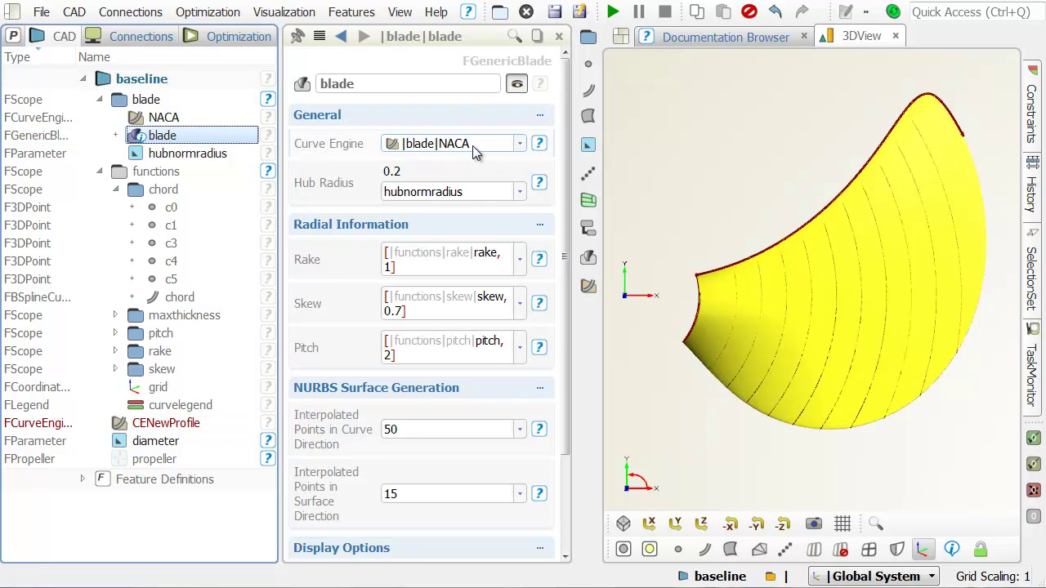
left_click(480, 145)
left_click(474, 171)
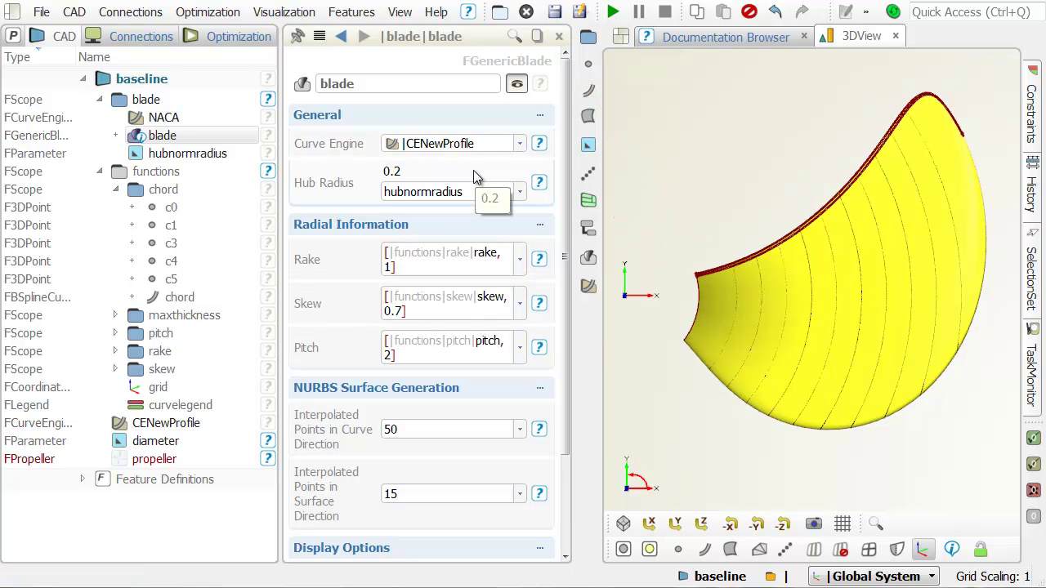
left_click(101, 171)
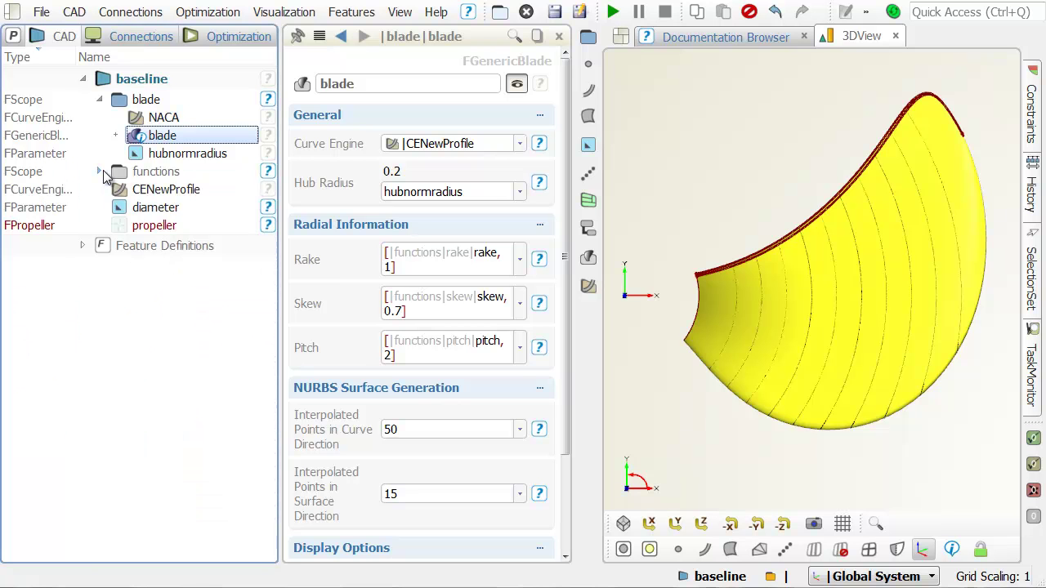
Show the full five-blade propeller instead of the single blade and fit it to the view
left_click(184, 228)
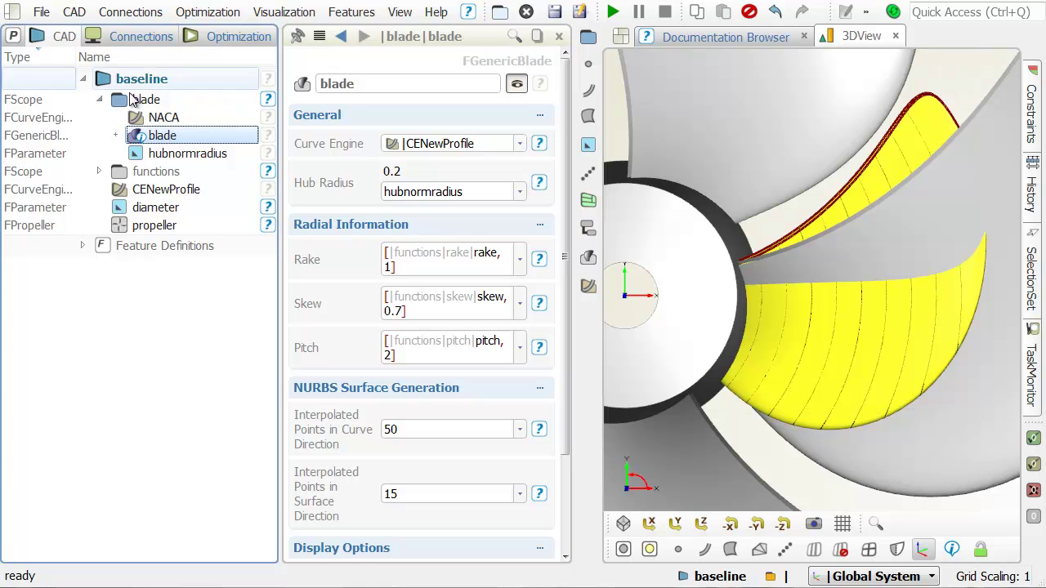
left_click(131, 98)
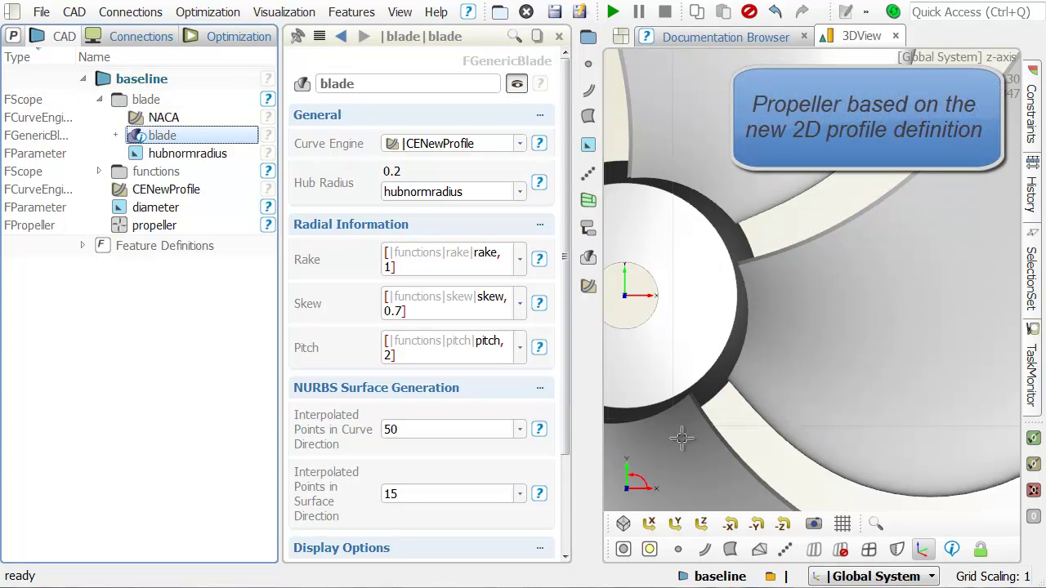
left_click(701, 524)
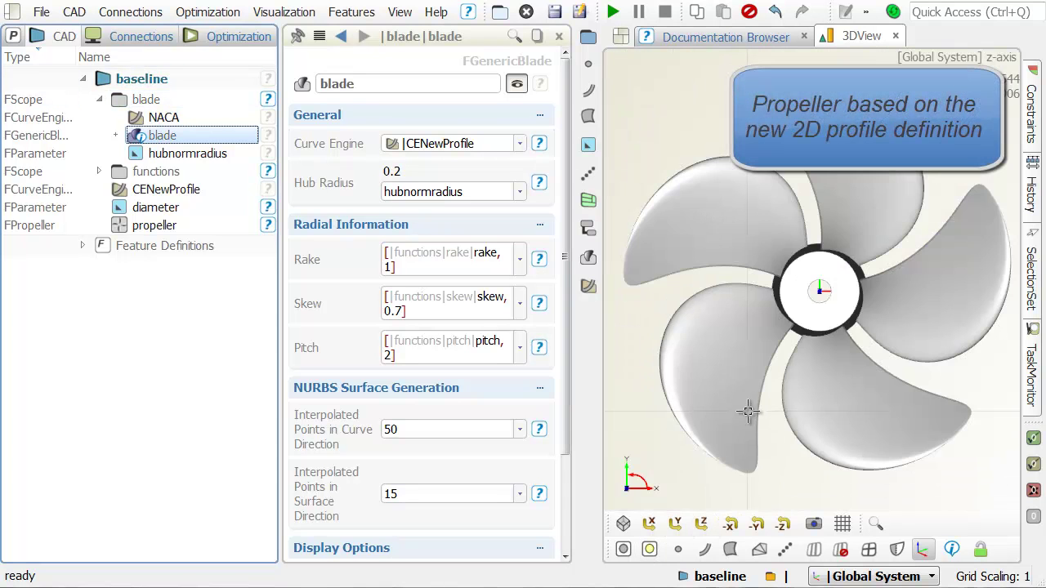